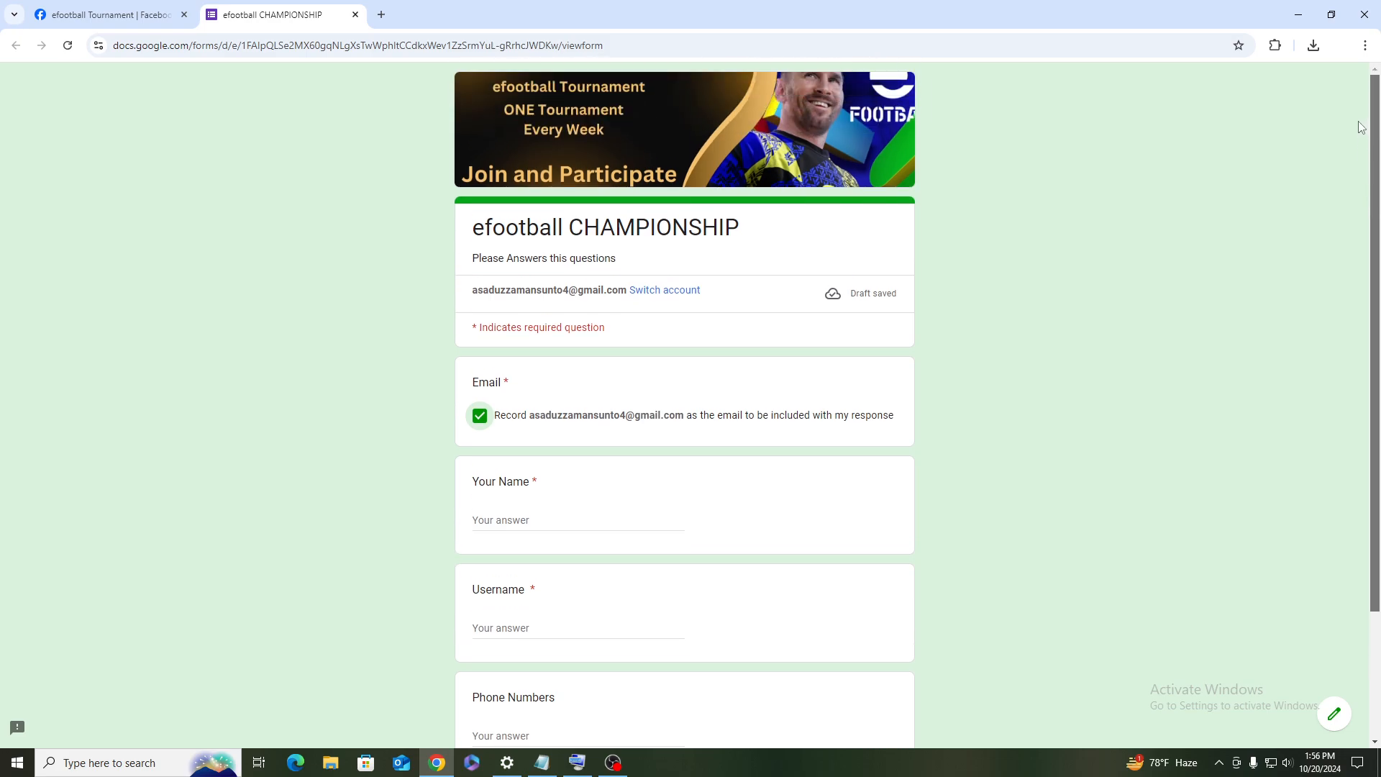
# Step: Search Google for "google forms" in a new browser tab
pyautogui.scroll(-1, 1362, 133)
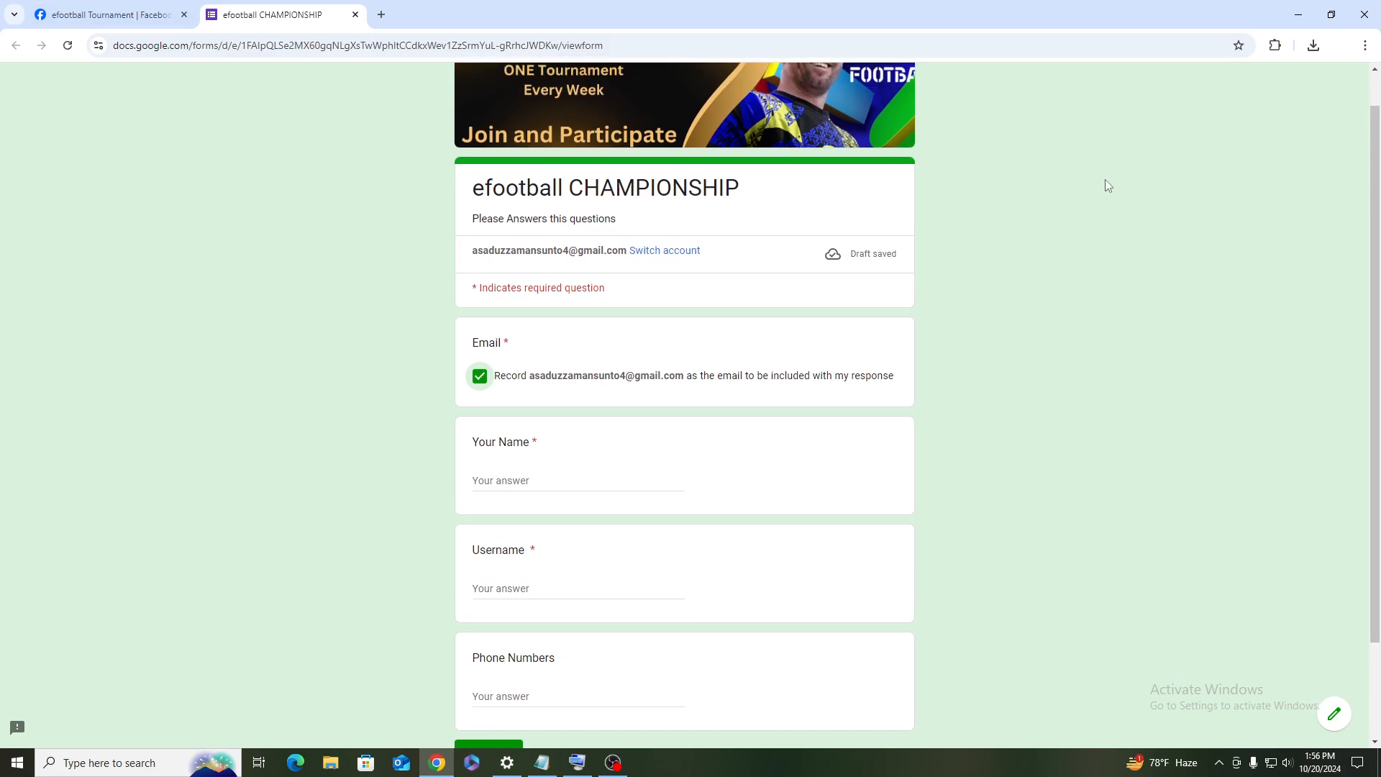
pyautogui.scroll(-1, 1146, 273)
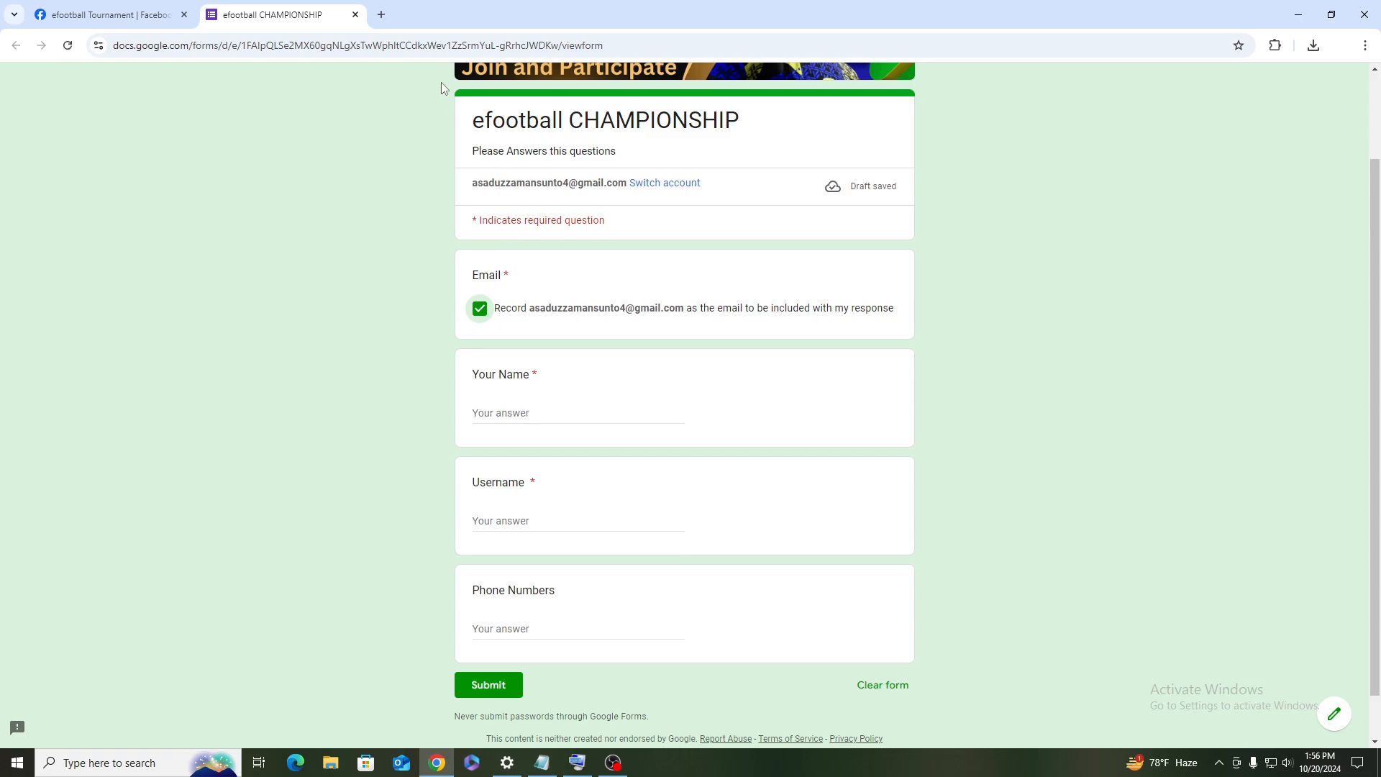
pyautogui.click(381, 15)
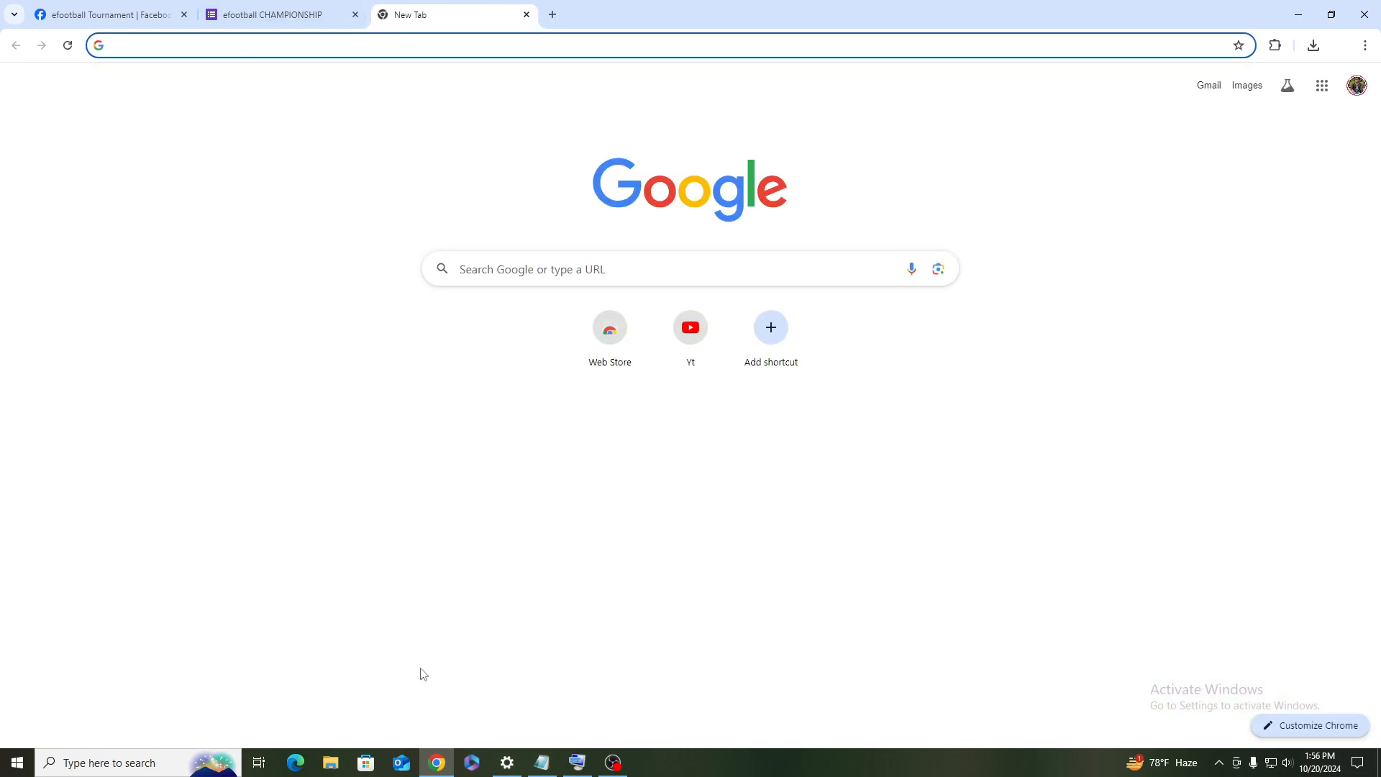
pyautogui.click(577, 763)
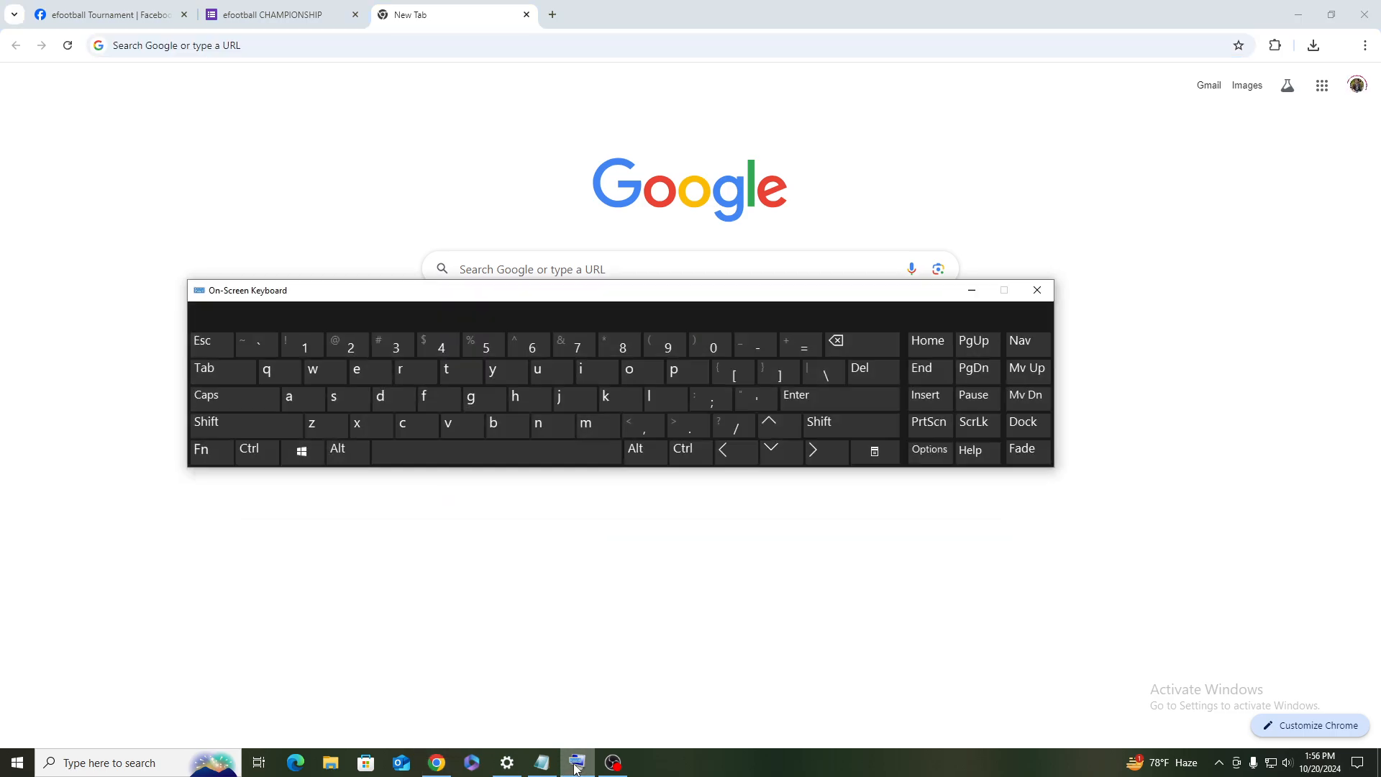
pyautogui.click(471, 397)
pyautogui.click(630, 370)
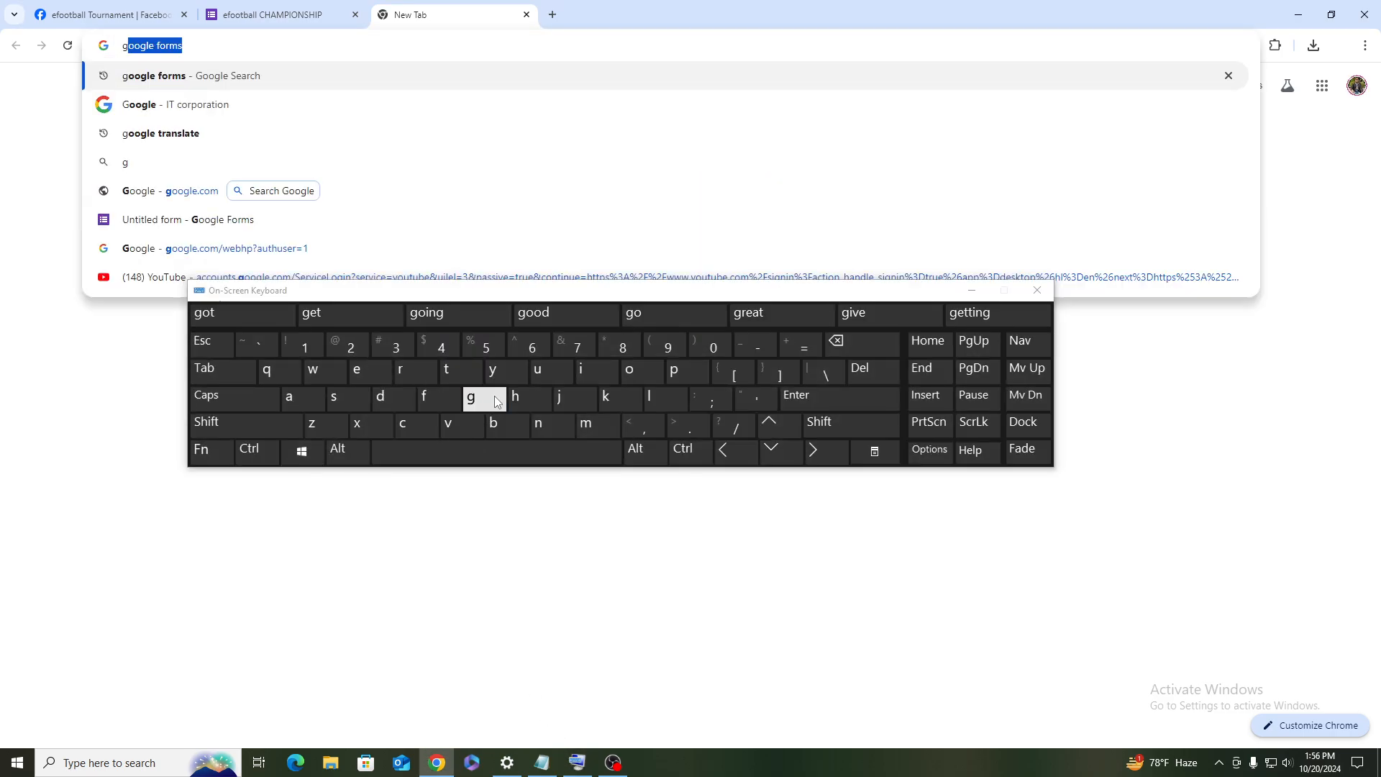
pyautogui.click(629, 370)
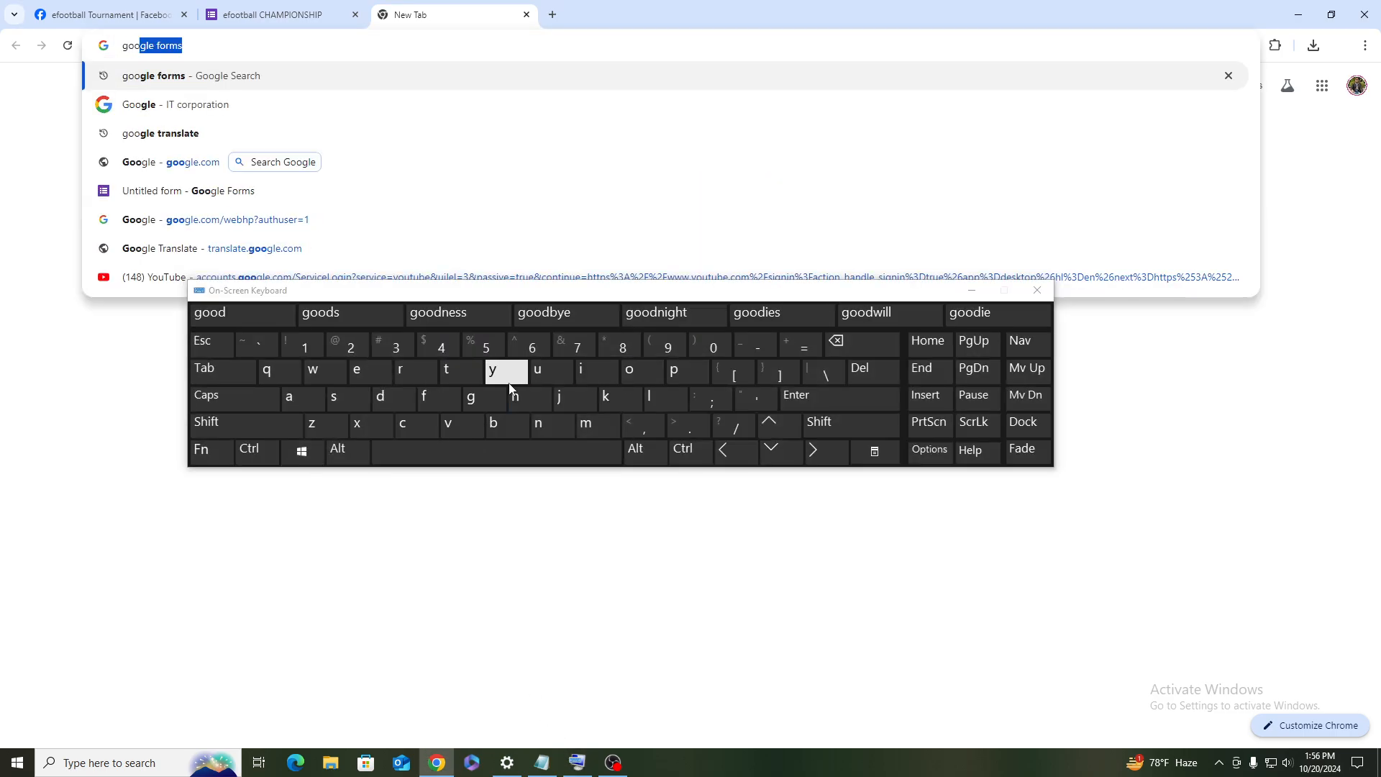
pyautogui.click(214, 88)
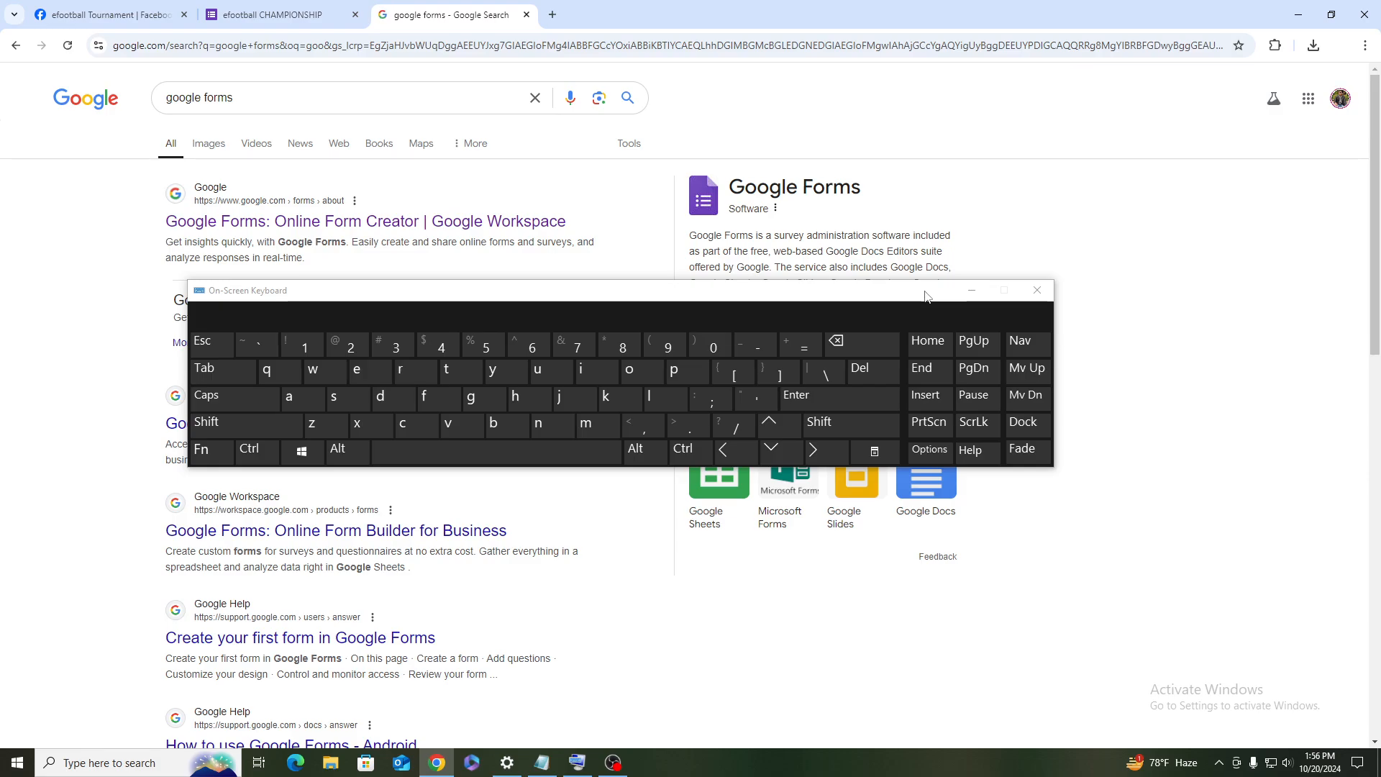
# Step: Open the Google Forms site from the search results, sign in and start a blank form
pyautogui.click(971, 291)
pyautogui.click(302, 222)
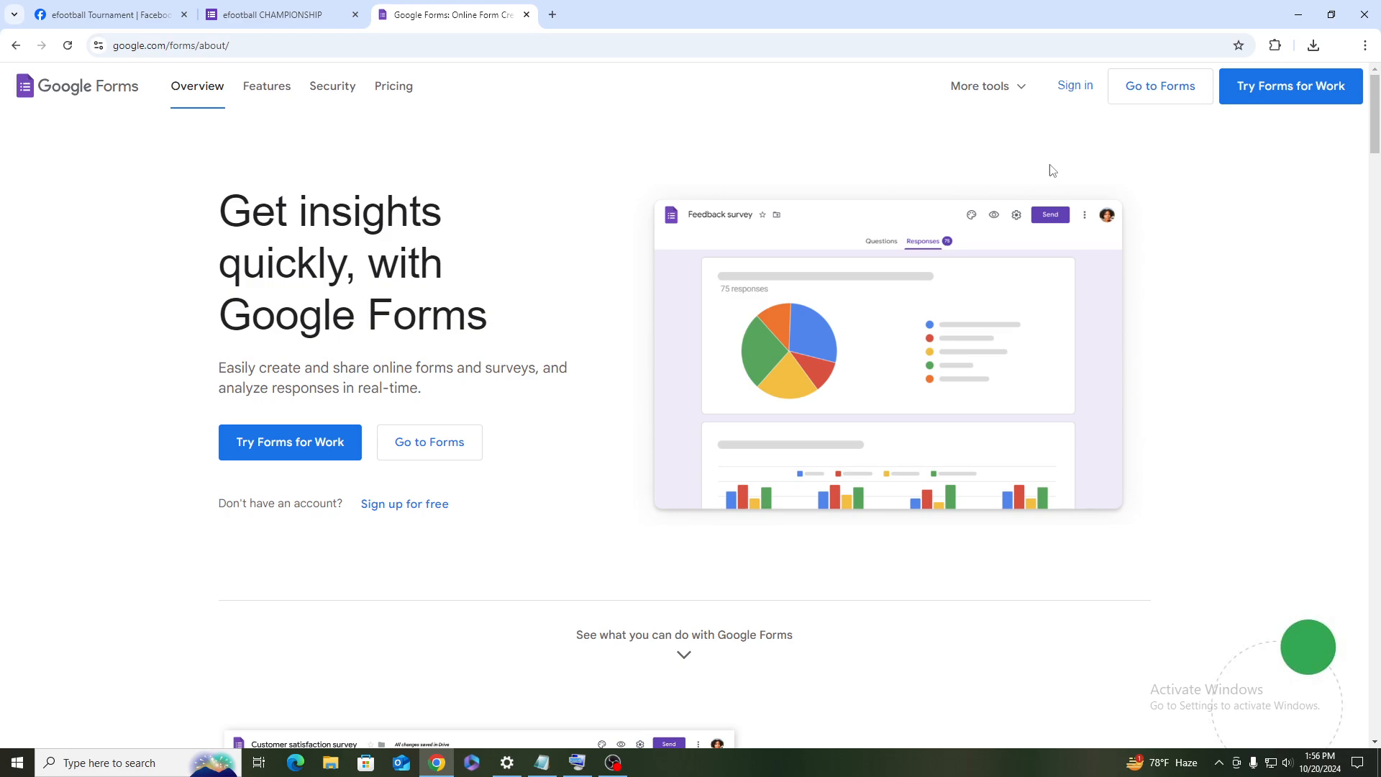
pyautogui.click(1075, 85)
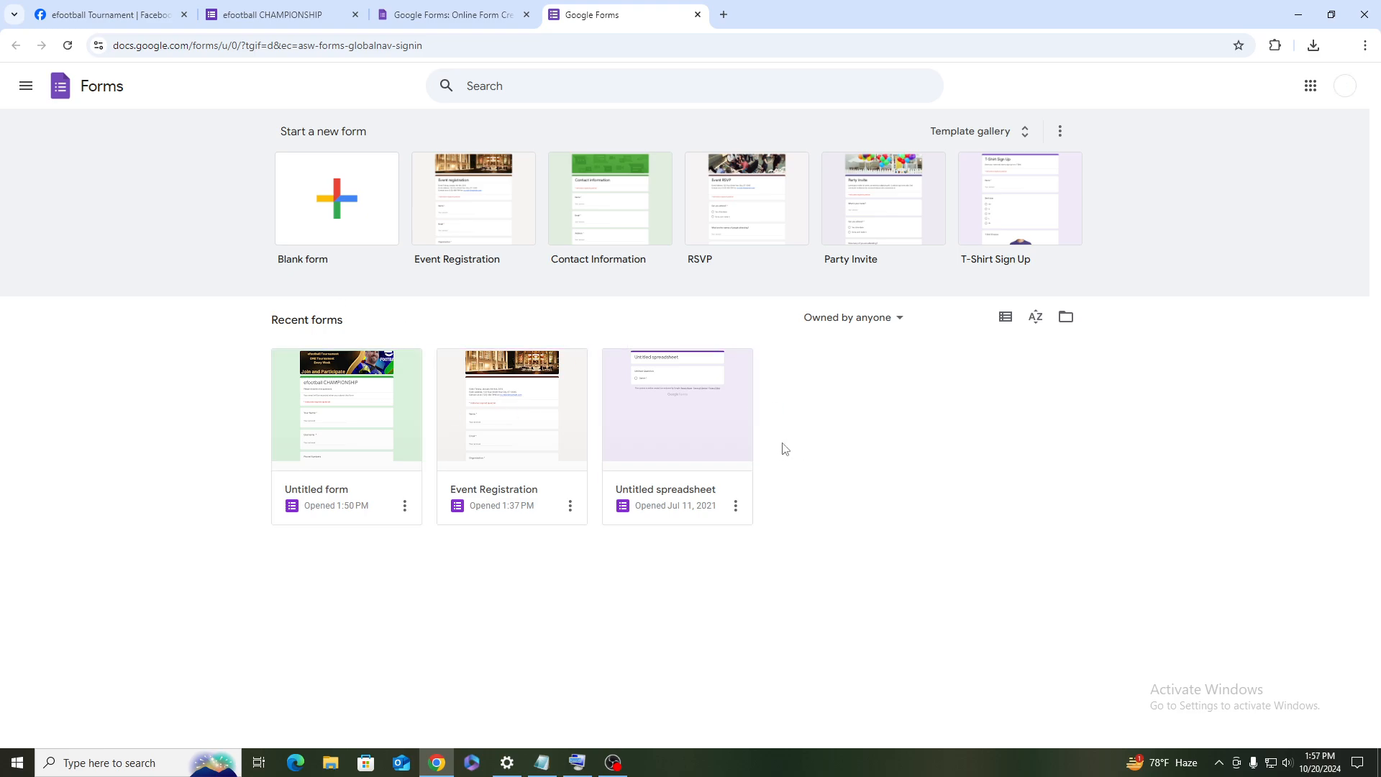
pyautogui.click(348, 238)
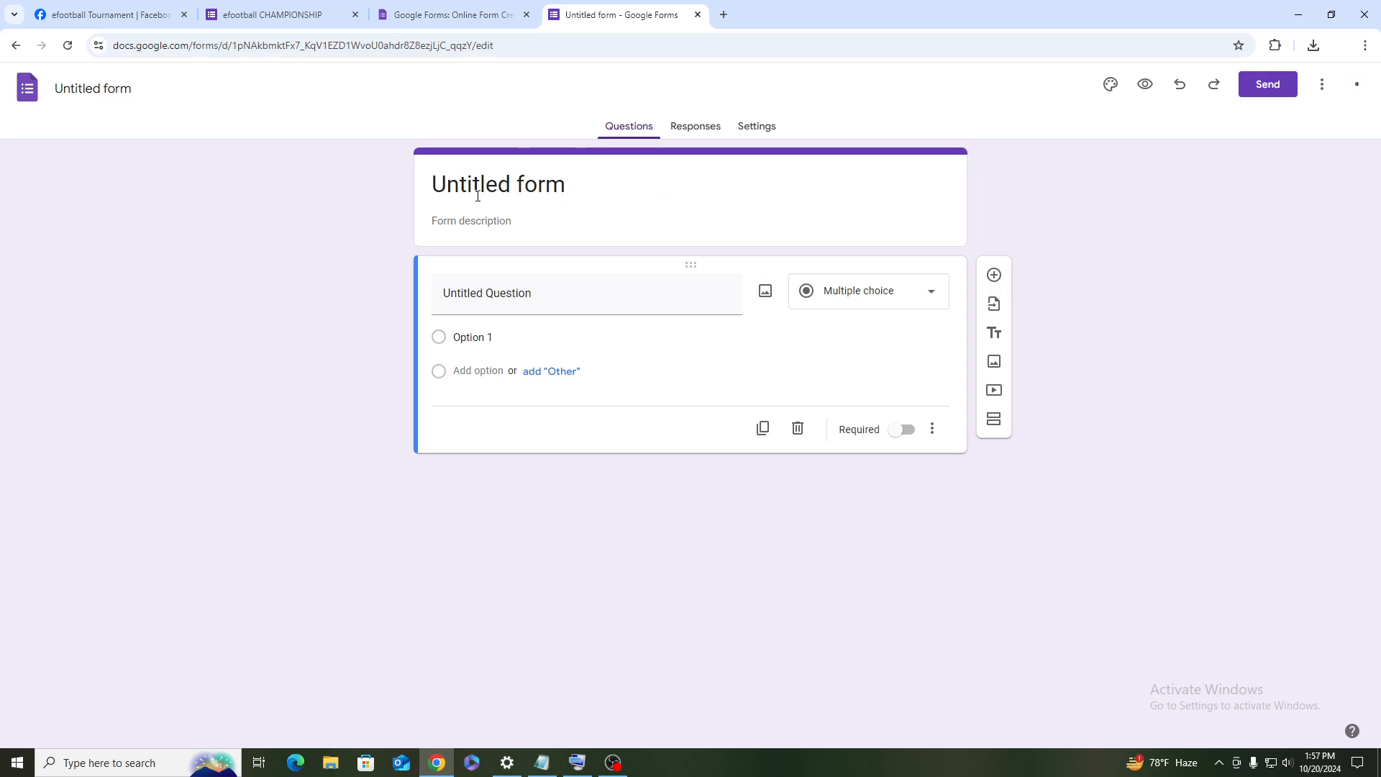
# Step: Replace the form's default title with "efootball"
pyautogui.click(568, 187)
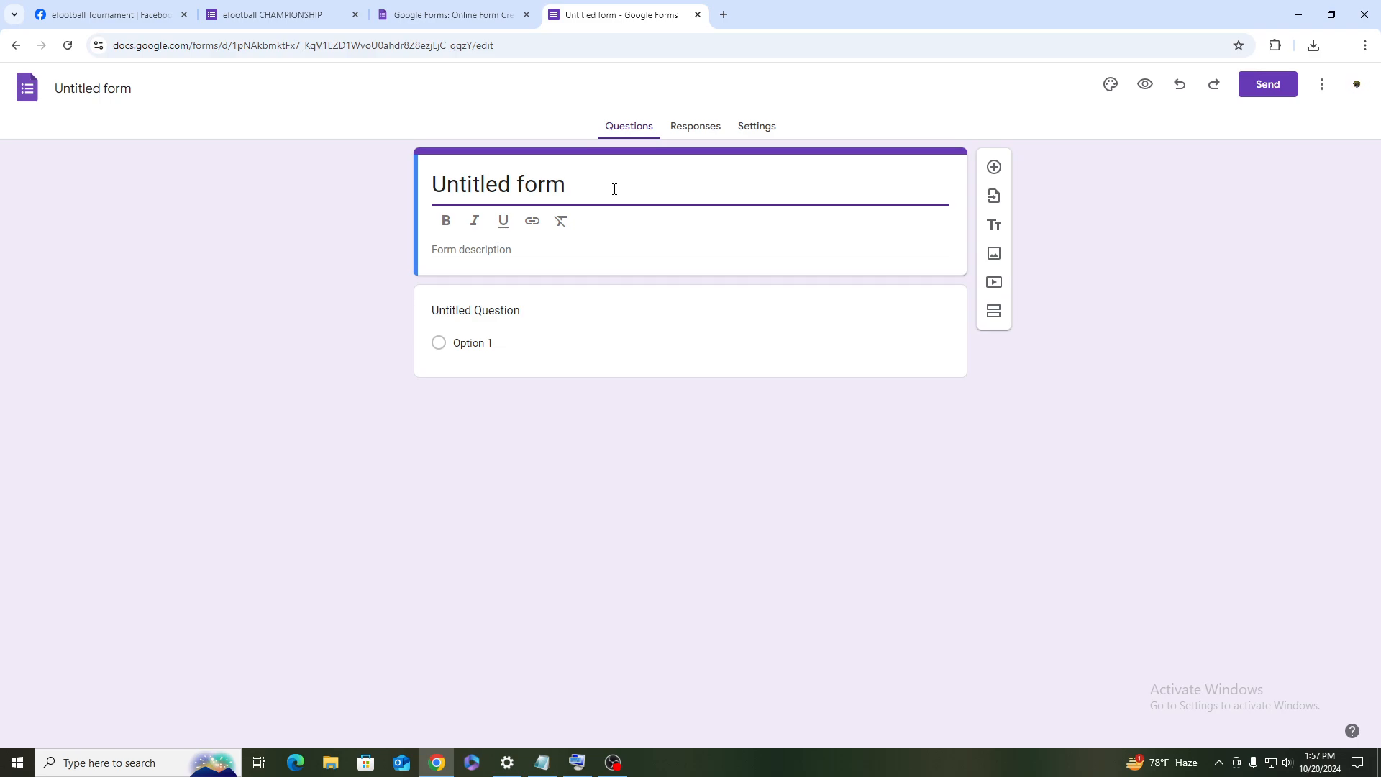
pyautogui.hotkey('ctrl', 'a')
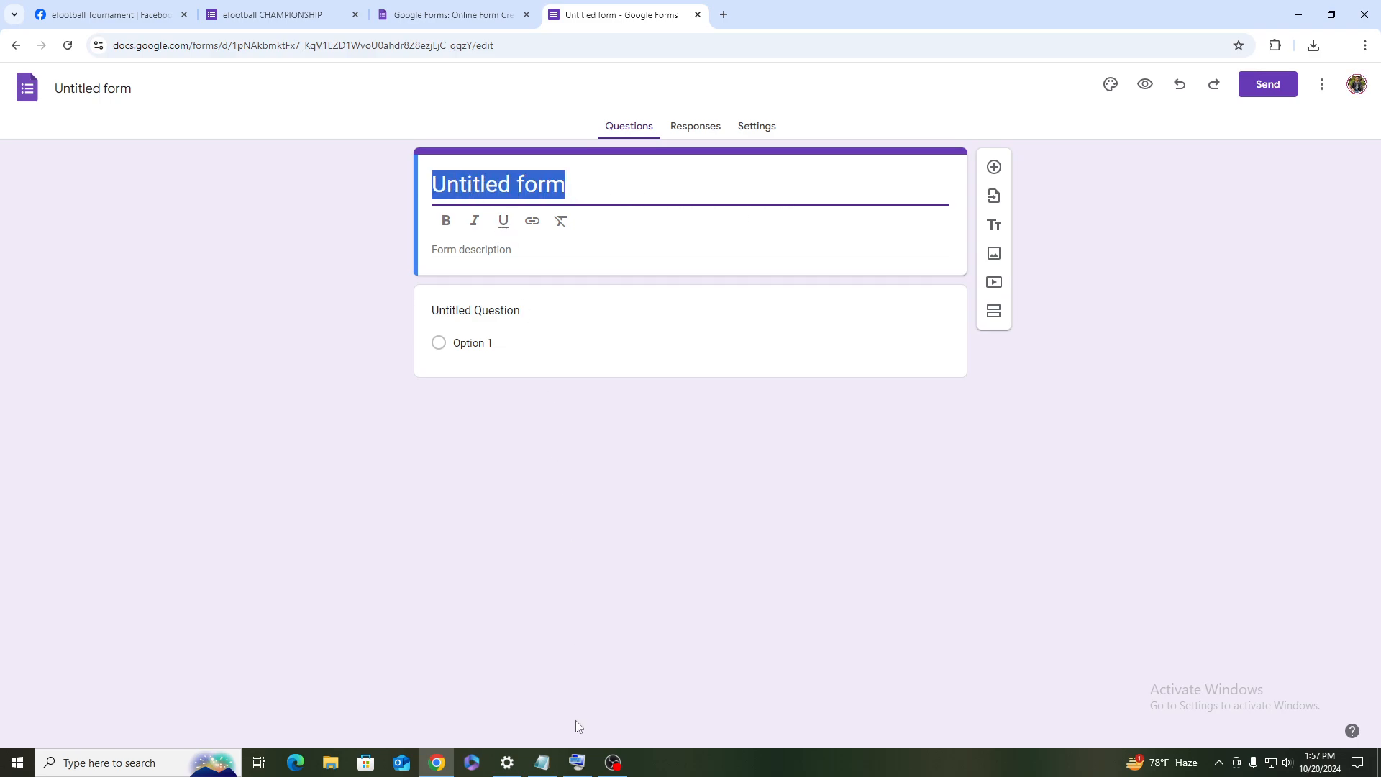
pyautogui.click(577, 762)
pyautogui.click(555, 453)
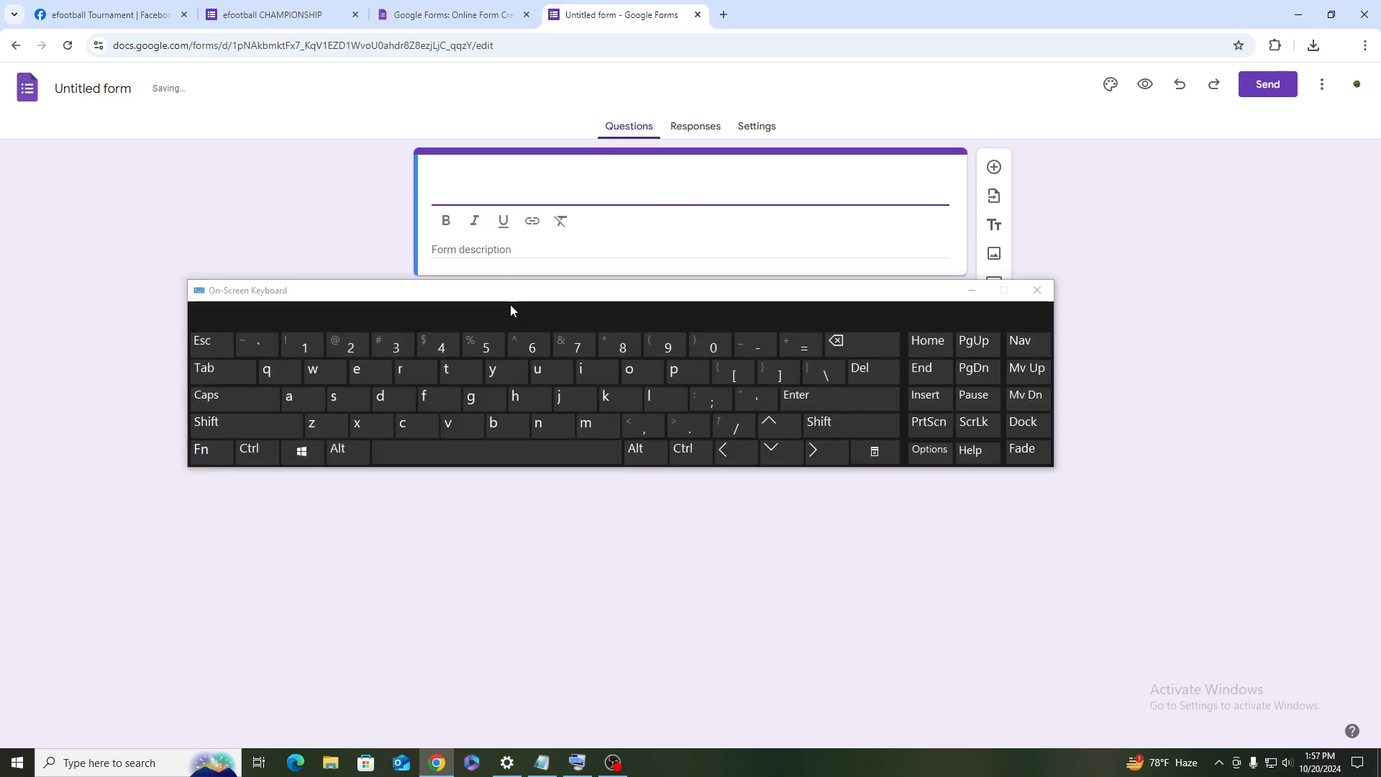
pyautogui.moveTo(511, 311); pyautogui.dragTo(524, 426)
pyautogui.click(369, 483)
pyautogui.click(441, 518)
pyautogui.doubleClick(645, 486)
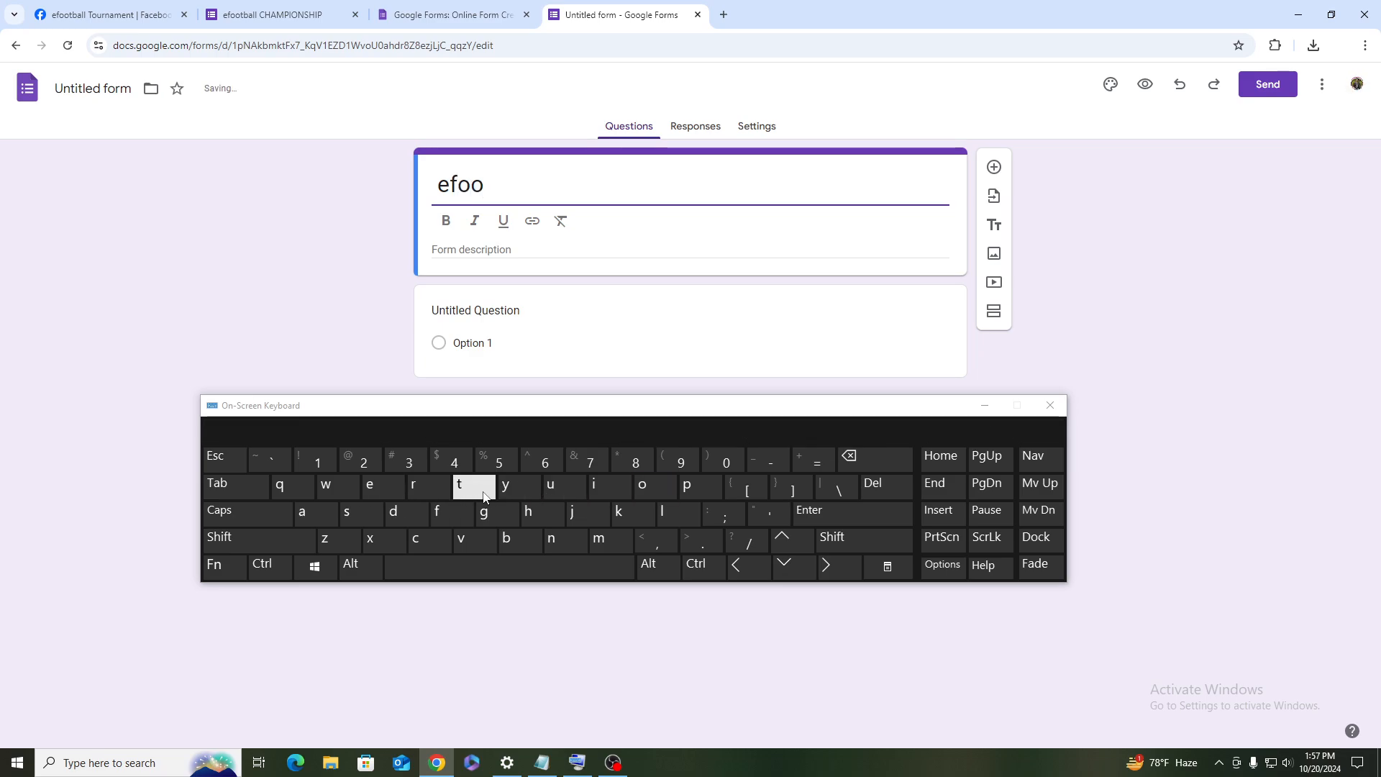
pyautogui.click(507, 541)
pyautogui.click(305, 513)
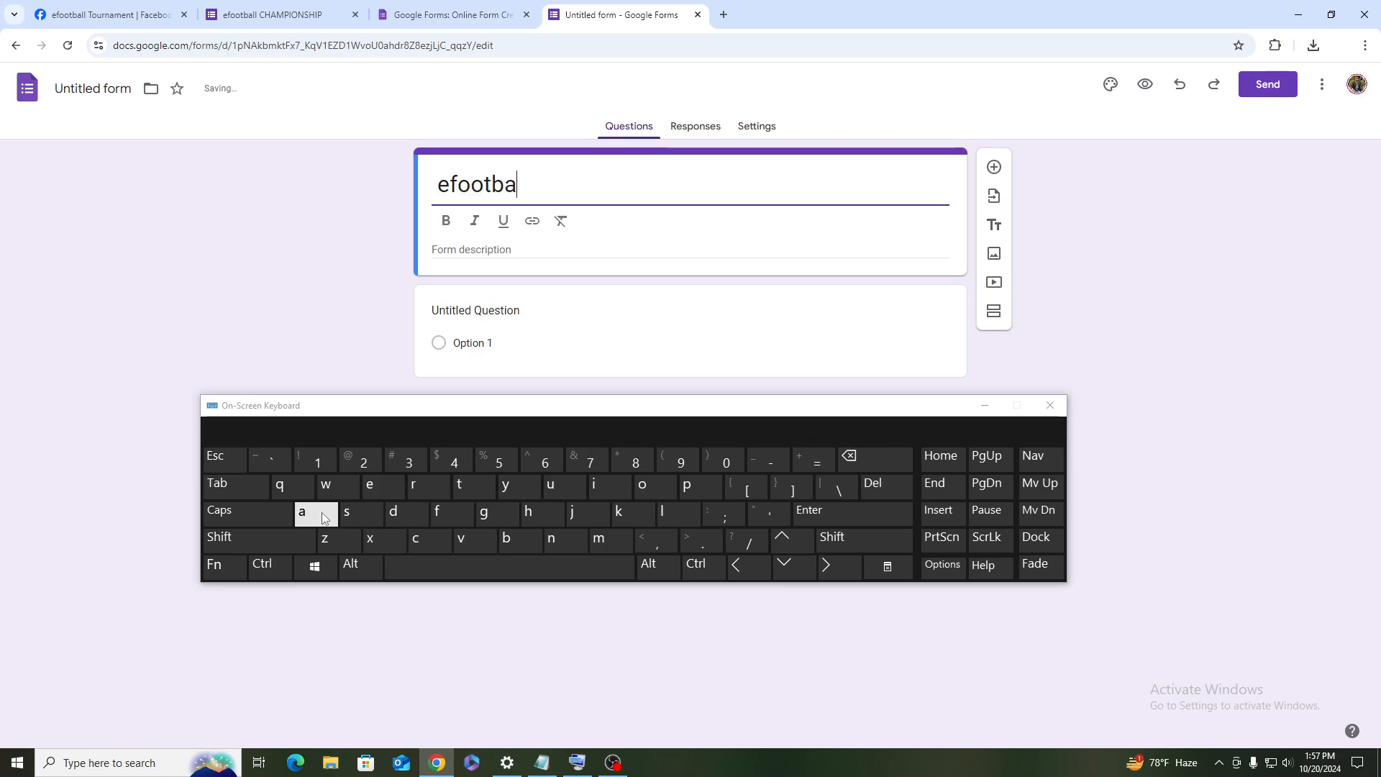
pyautogui.click(690, 515)
pyautogui.click(533, 569)
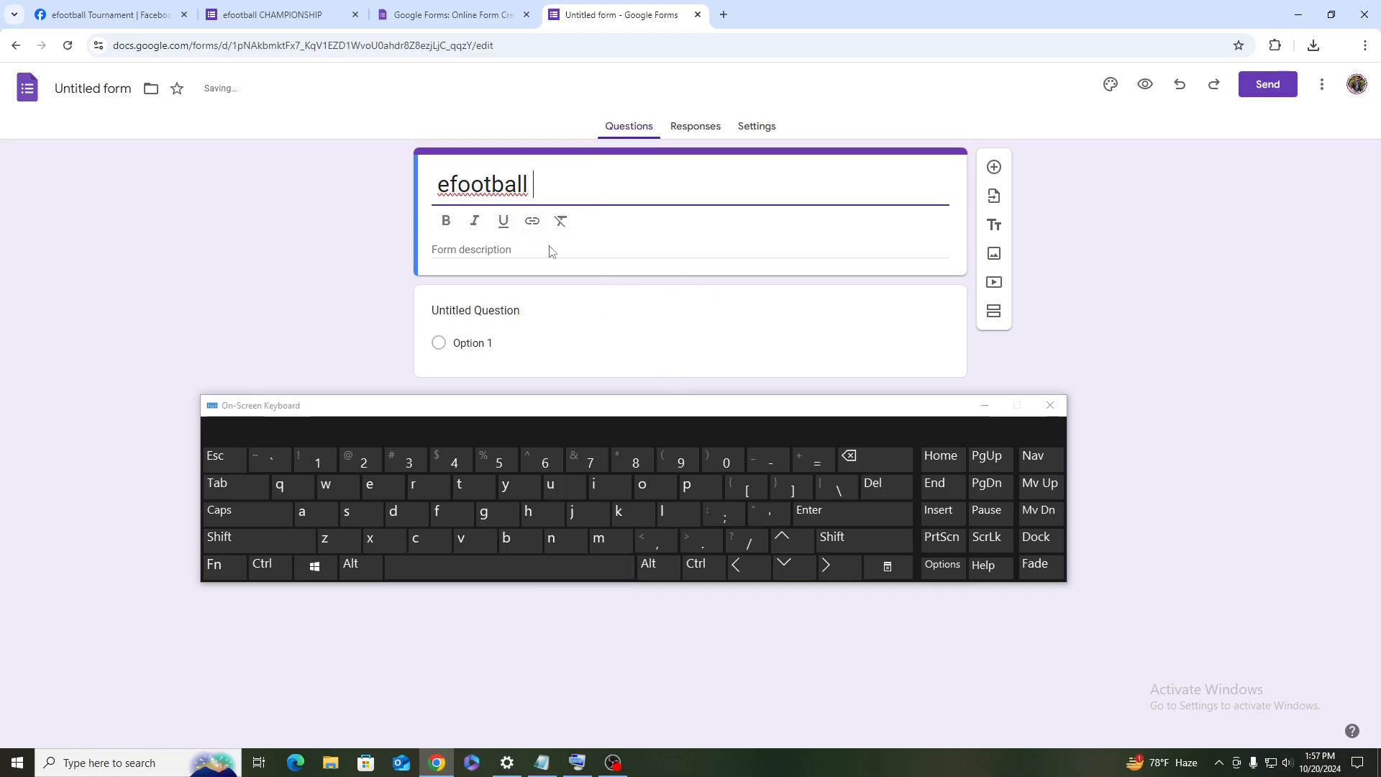
# Step: Enter "Play for fun" as the form description
pyautogui.click(500, 252)
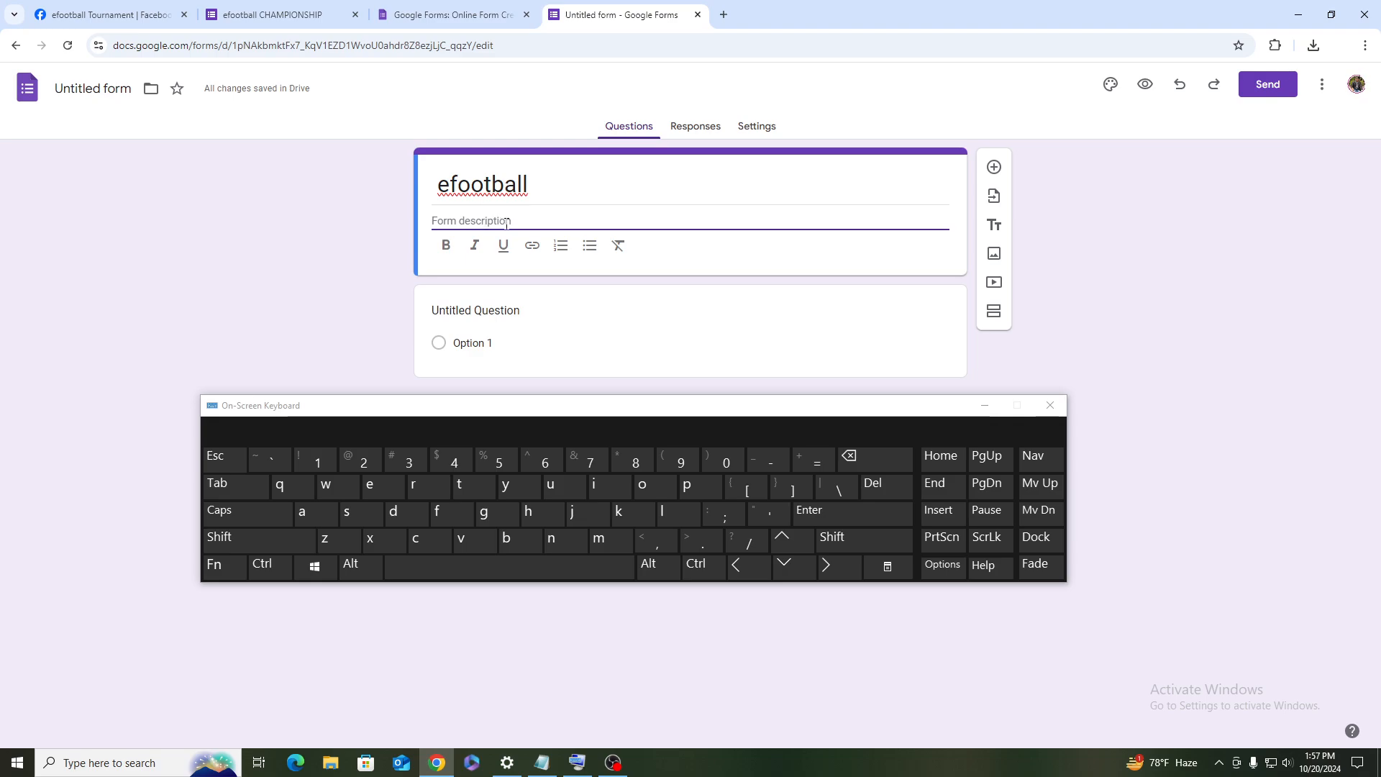
pyautogui.click(311, 538)
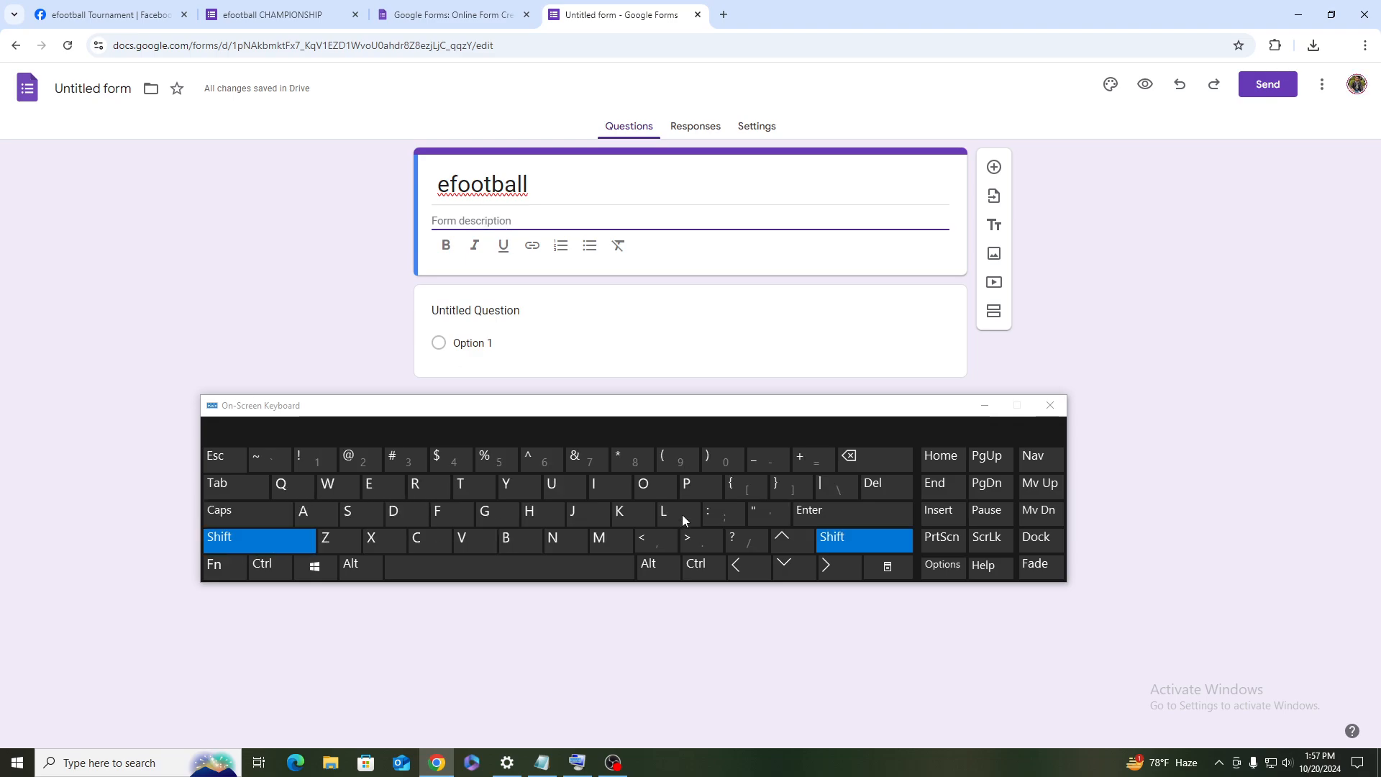
pyautogui.click(687, 485)
pyautogui.click(663, 512)
pyautogui.click(303, 511)
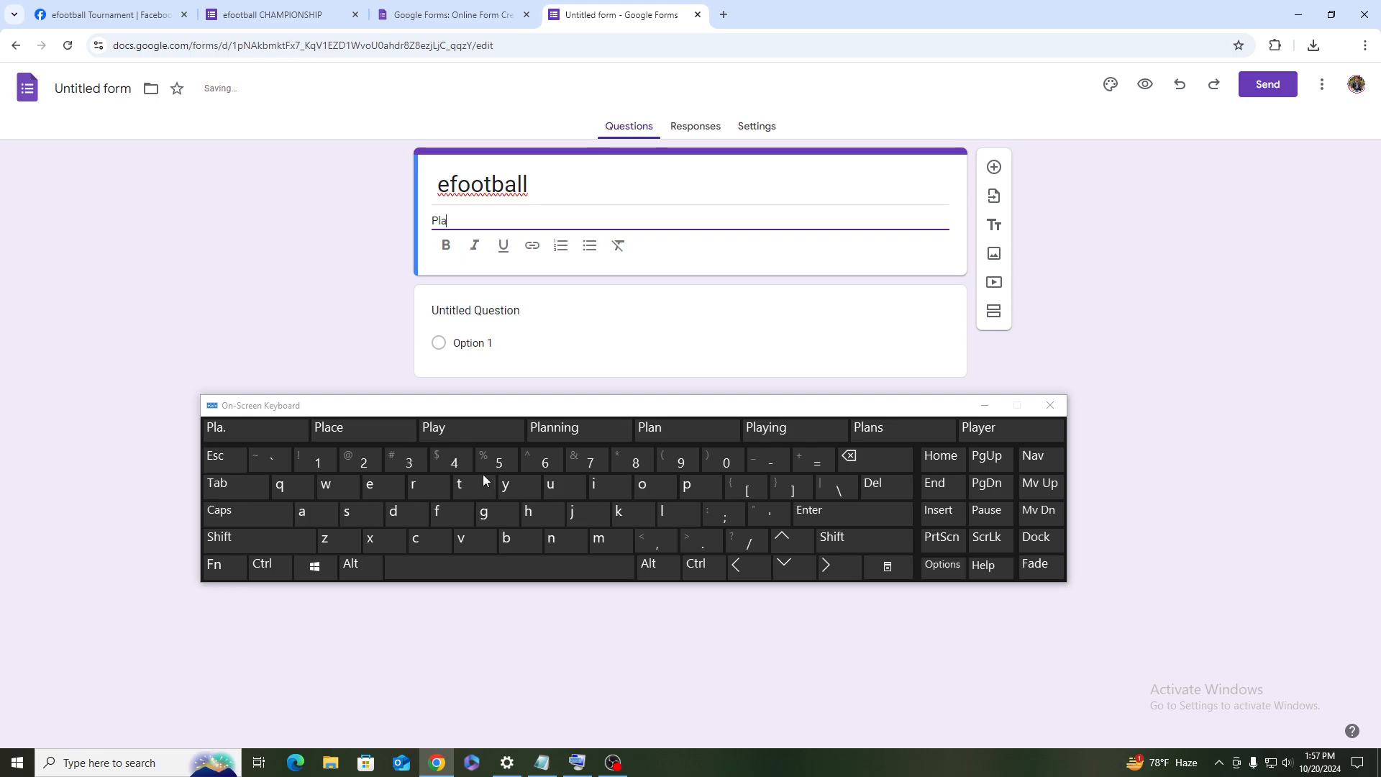
pyautogui.click(507, 485)
pyautogui.click(504, 567)
pyautogui.click(467, 520)
pyautogui.click(648, 486)
pyautogui.click(421, 486)
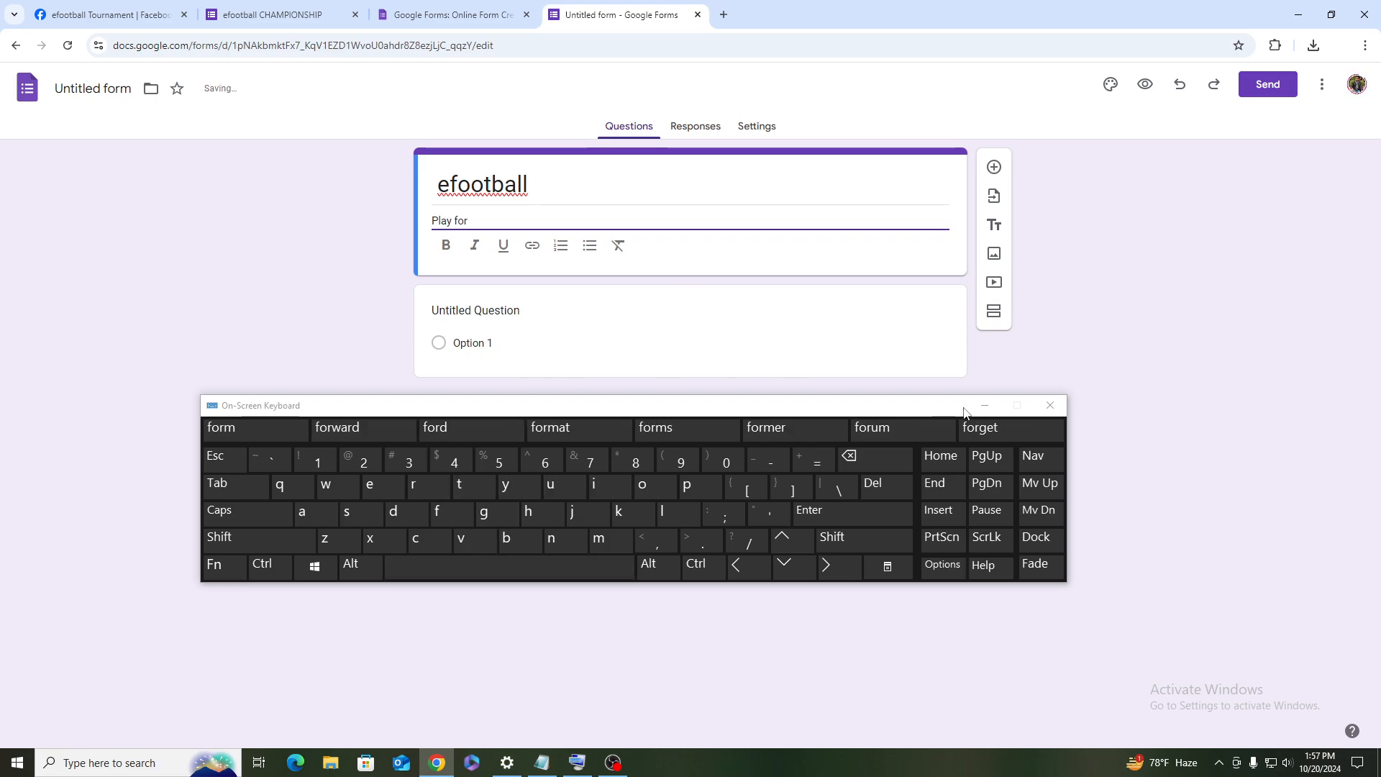
pyautogui.click(580, 566)
pyautogui.click(450, 515)
pyautogui.click(564, 496)
pyautogui.click(565, 541)
pyautogui.click(564, 569)
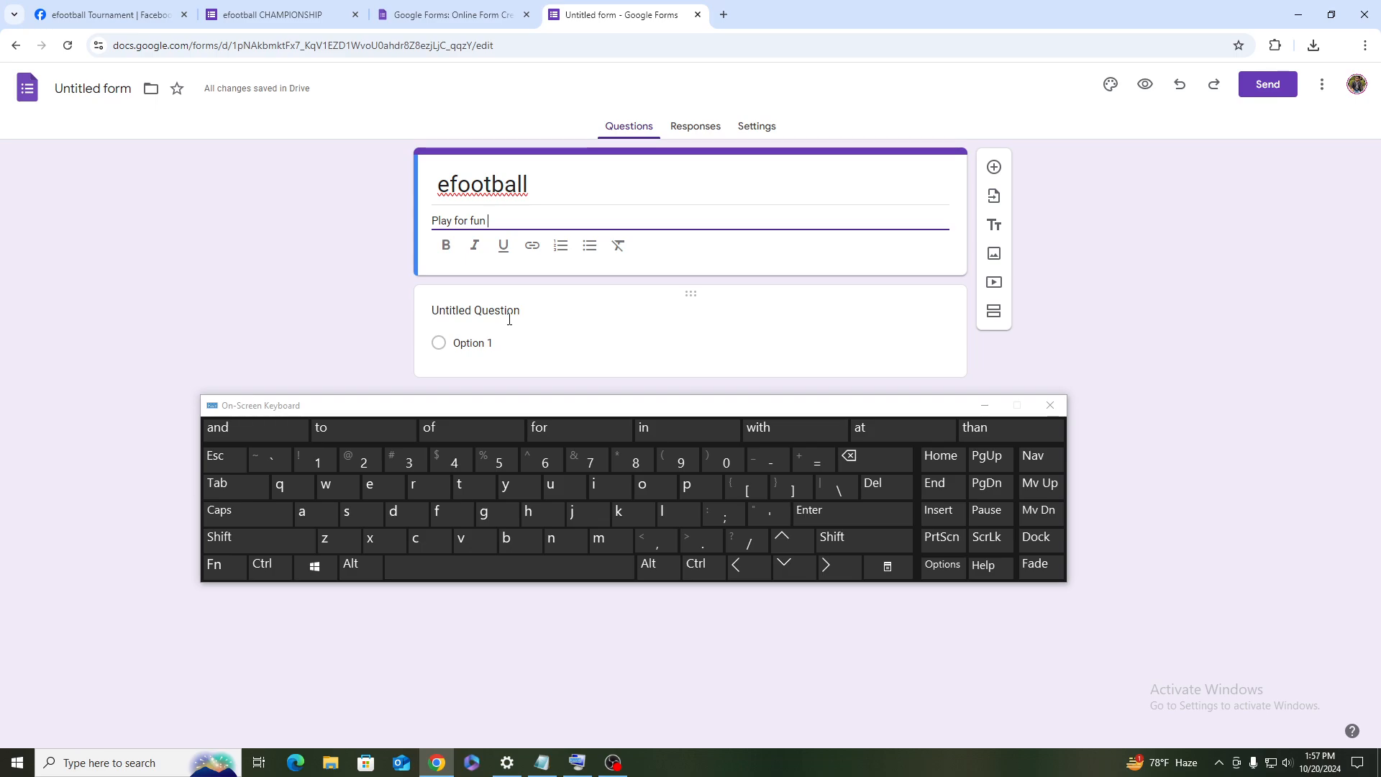
# Step: Replace the first question's placeholder title with "Yr Name"
pyautogui.click(509, 318)
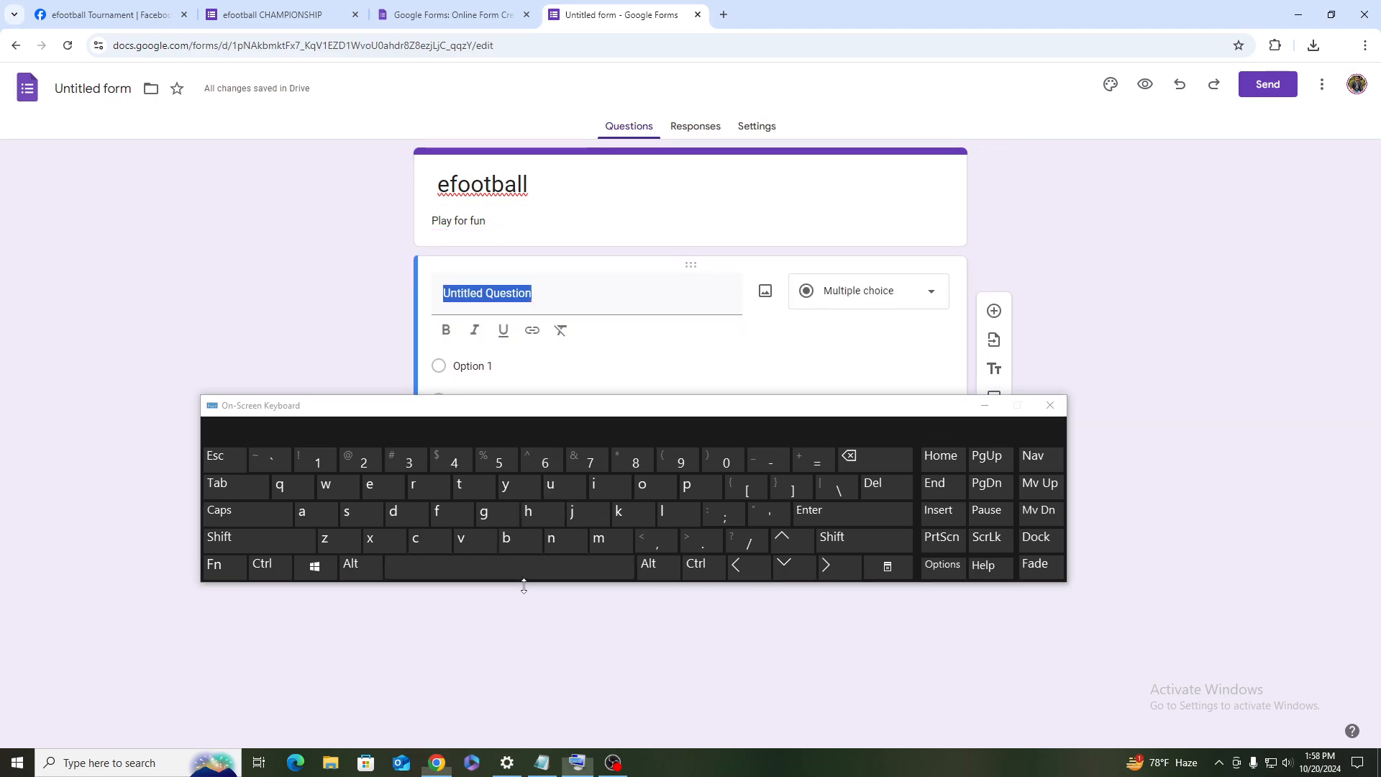
pyautogui.click(851, 456)
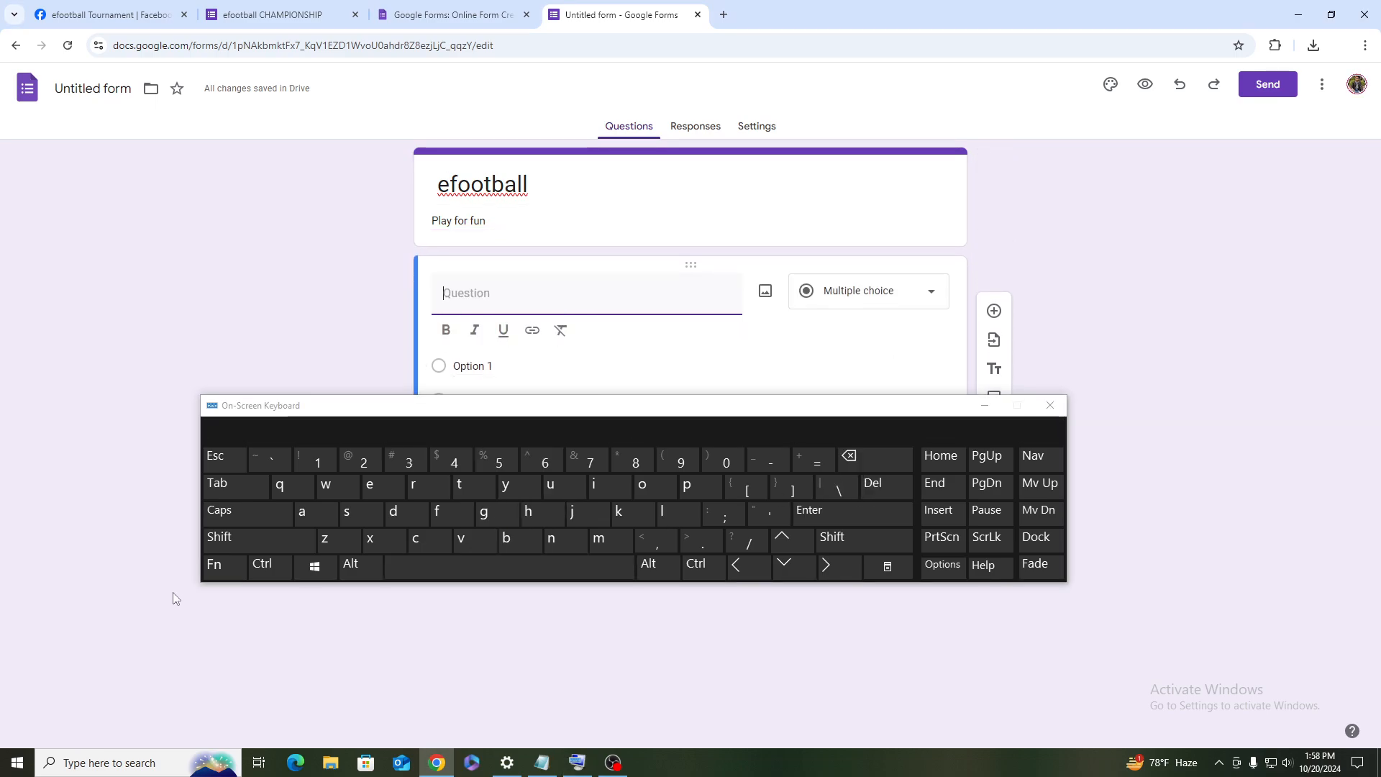
pyautogui.click(222, 545)
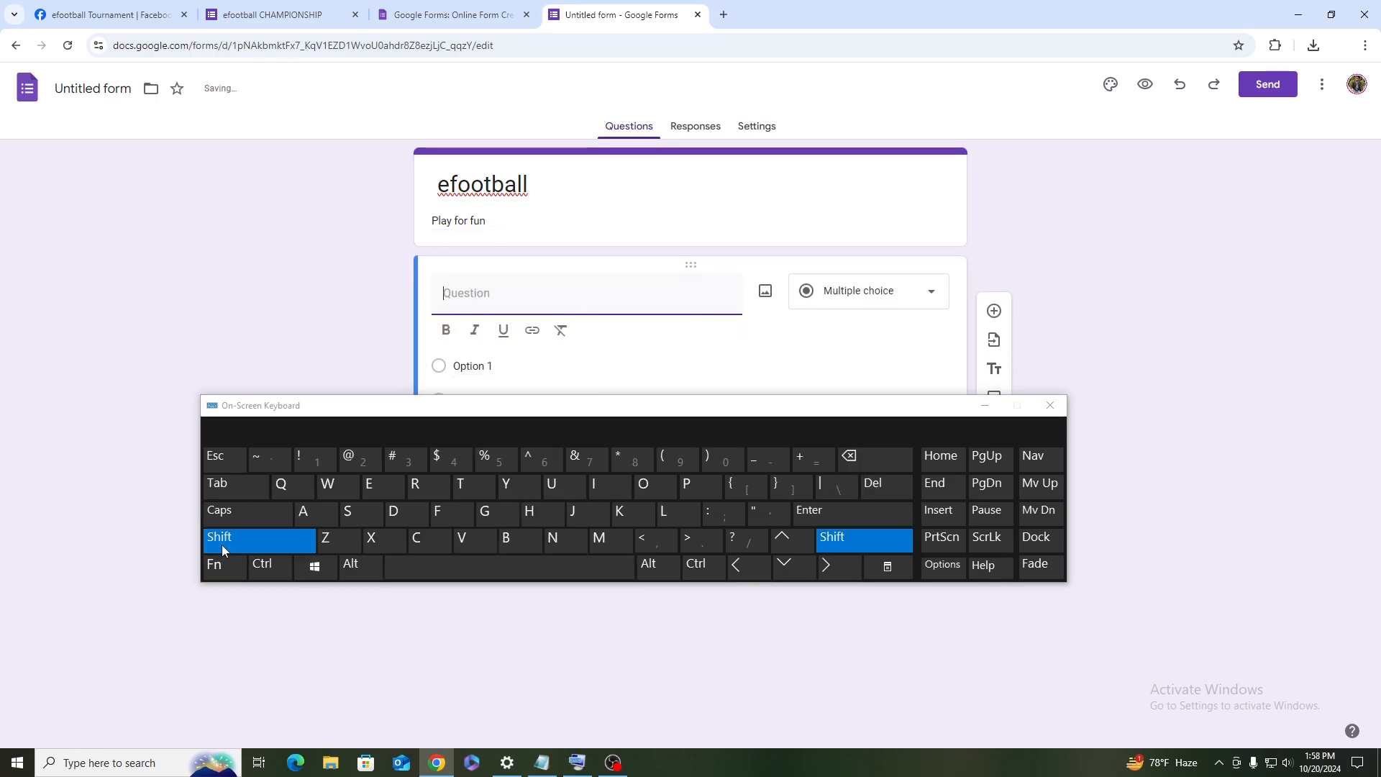
pyautogui.click(695, 488)
pyautogui.click(851, 456)
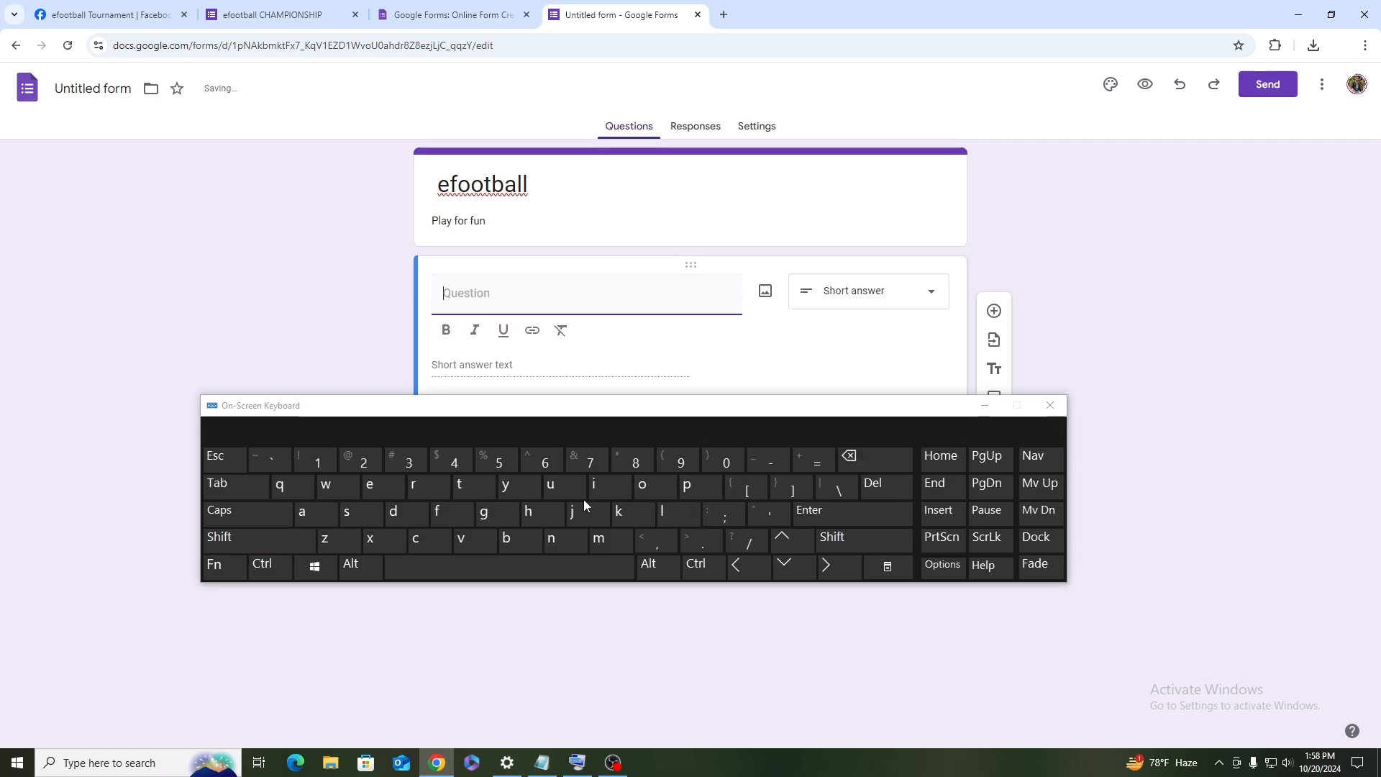
pyautogui.click(223, 540)
pyautogui.click(518, 488)
pyautogui.click(429, 488)
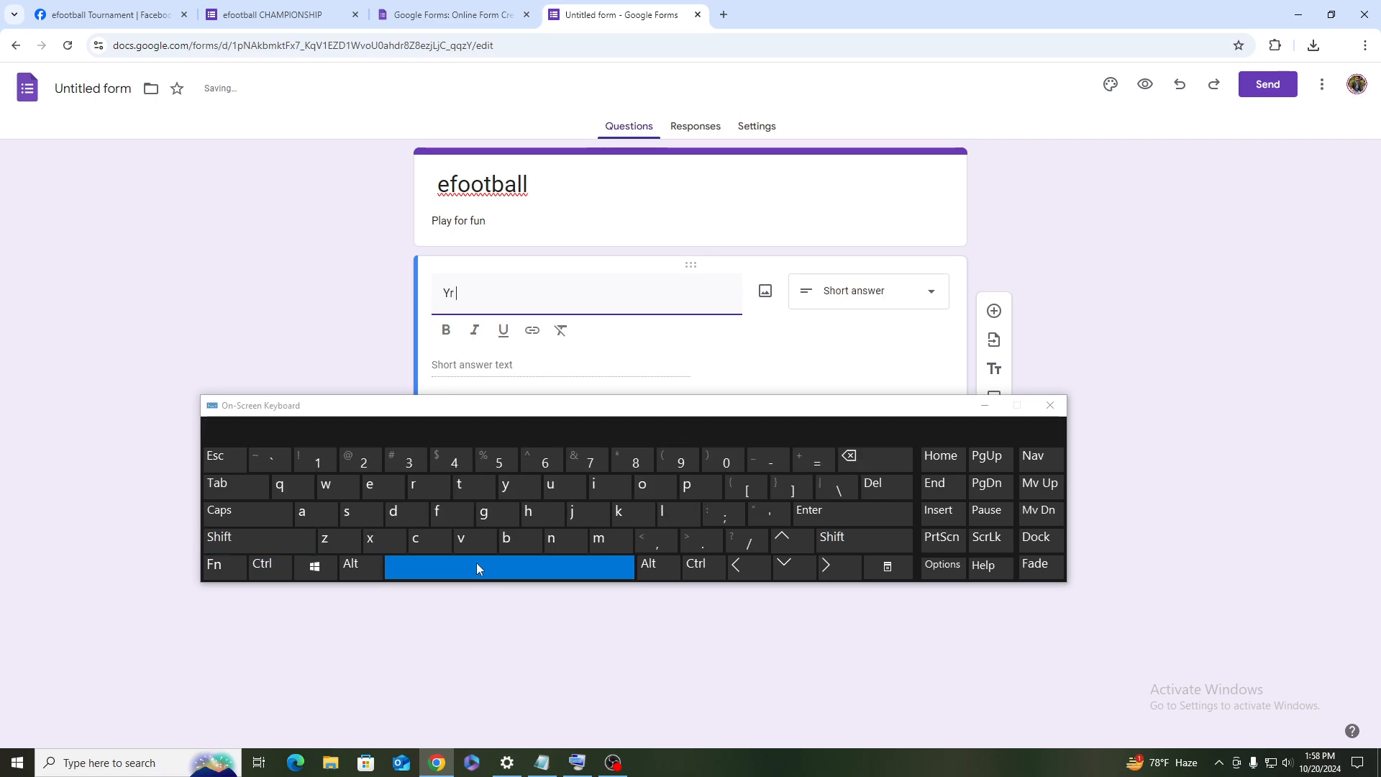
pyautogui.click(223, 540)
pyautogui.click(567, 539)
pyautogui.click(314, 516)
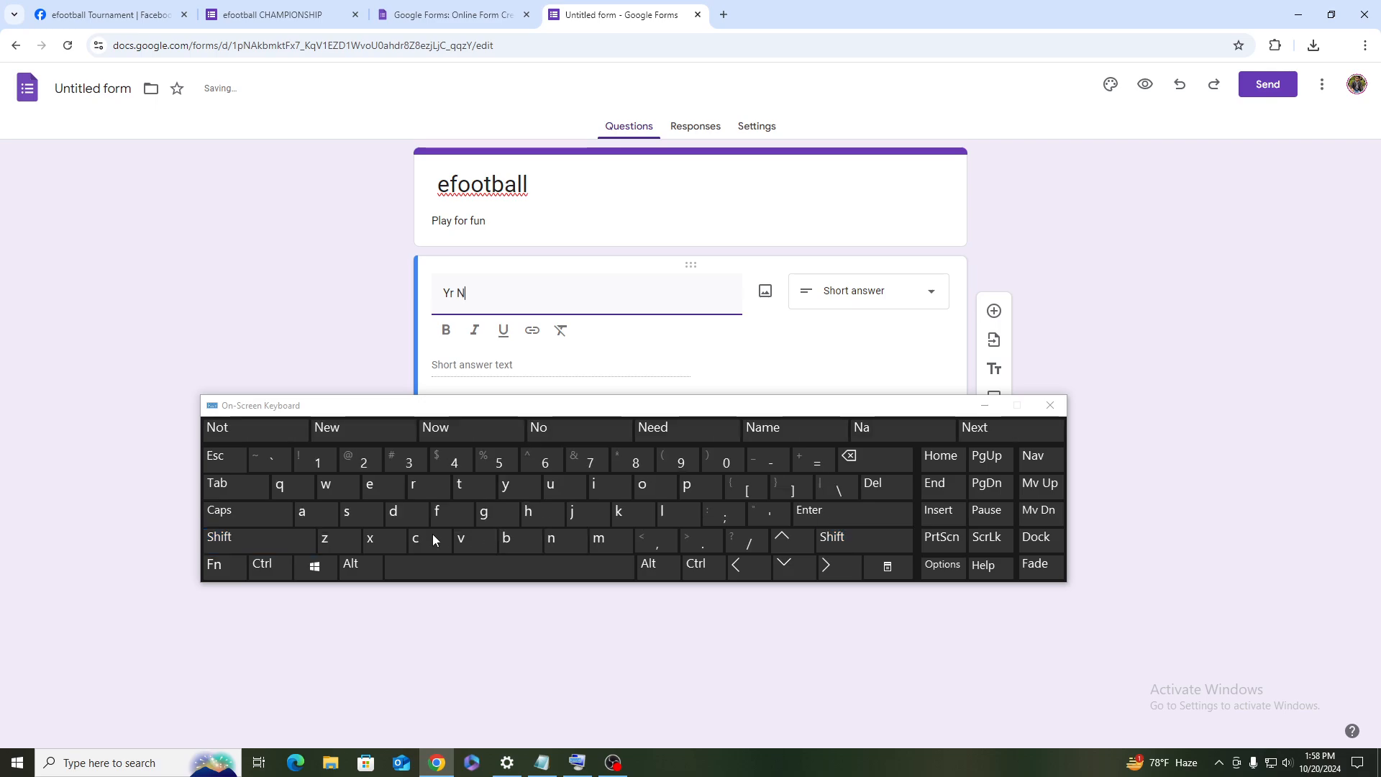
pyautogui.click(598, 540)
pyautogui.click(367, 490)
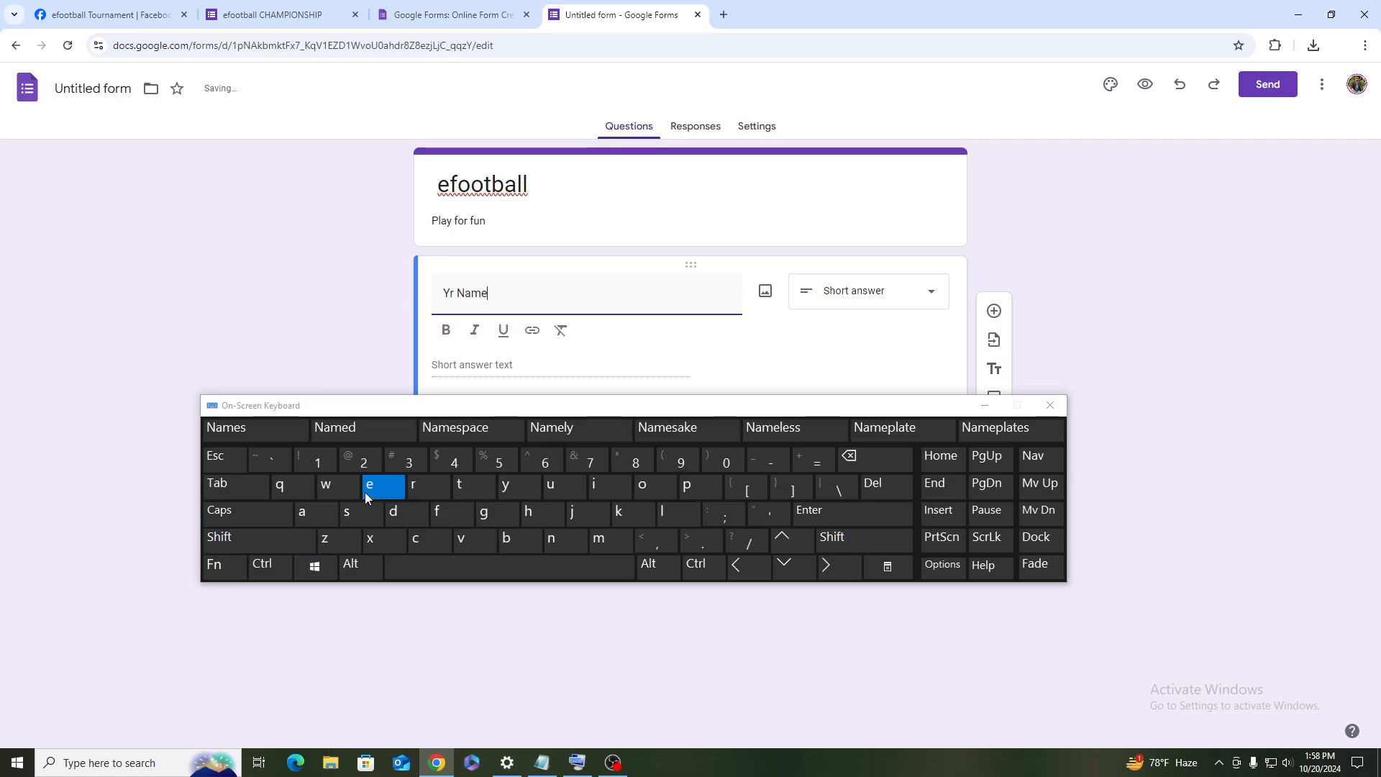
# Step: Set the "Yr Name" question type to Short answer and make the question required
pyautogui.moveTo(861, 404); pyautogui.dragTo(860, 507)
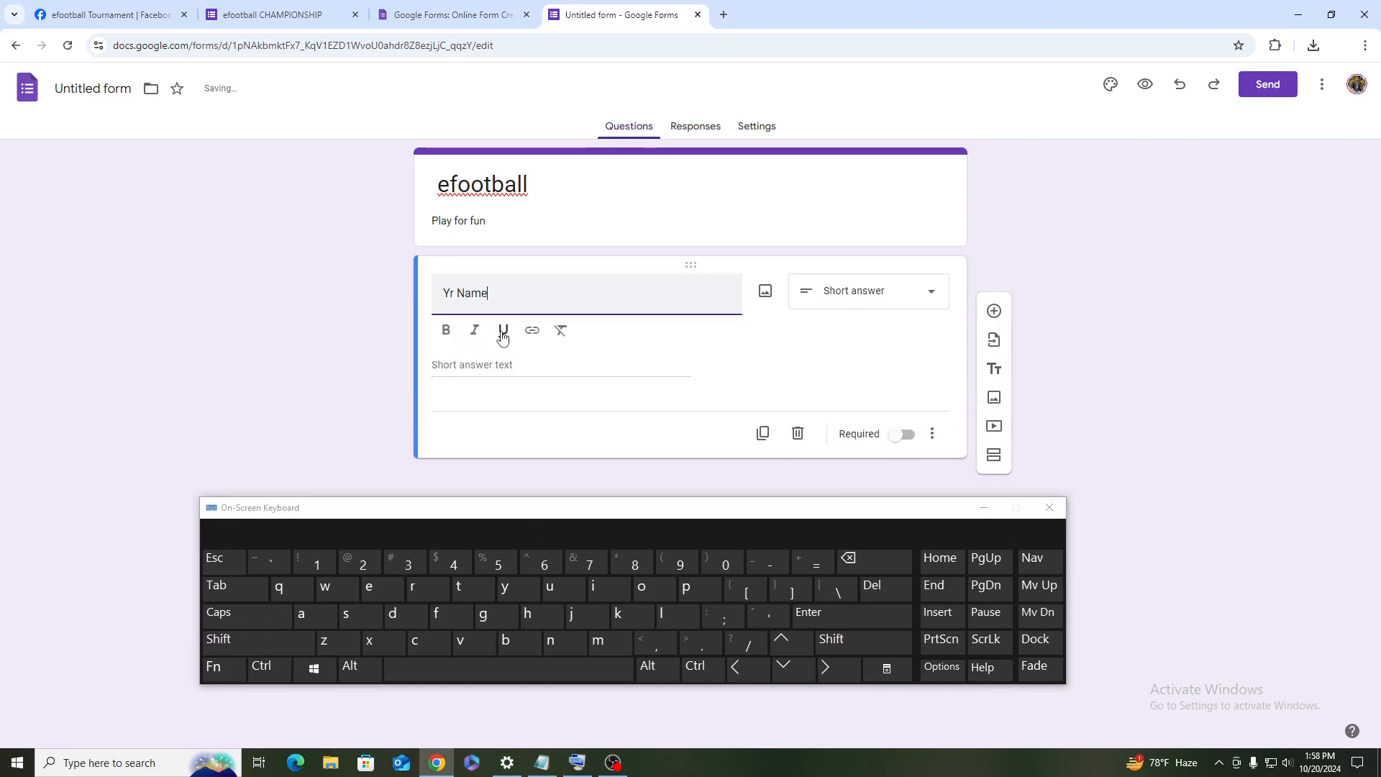
pyautogui.click(850, 297)
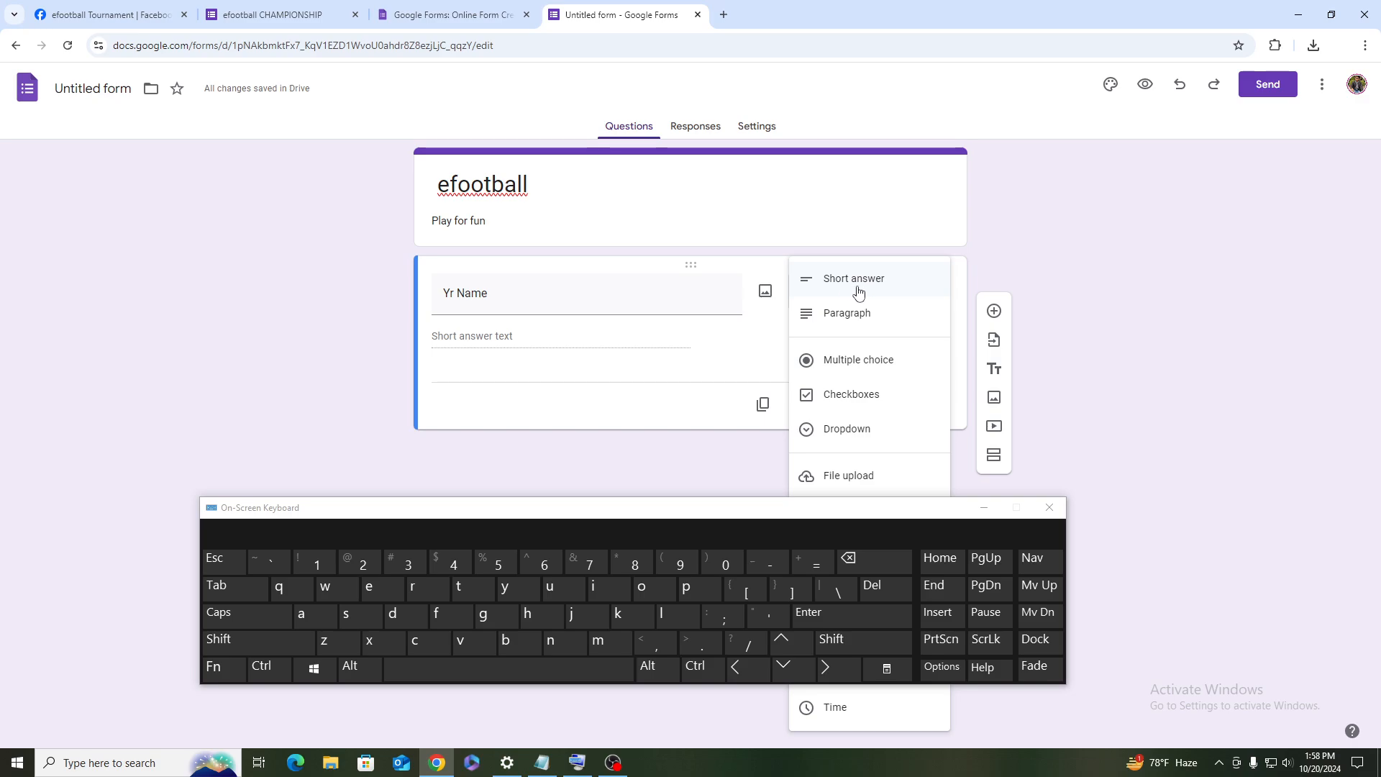
pyautogui.click(862, 286)
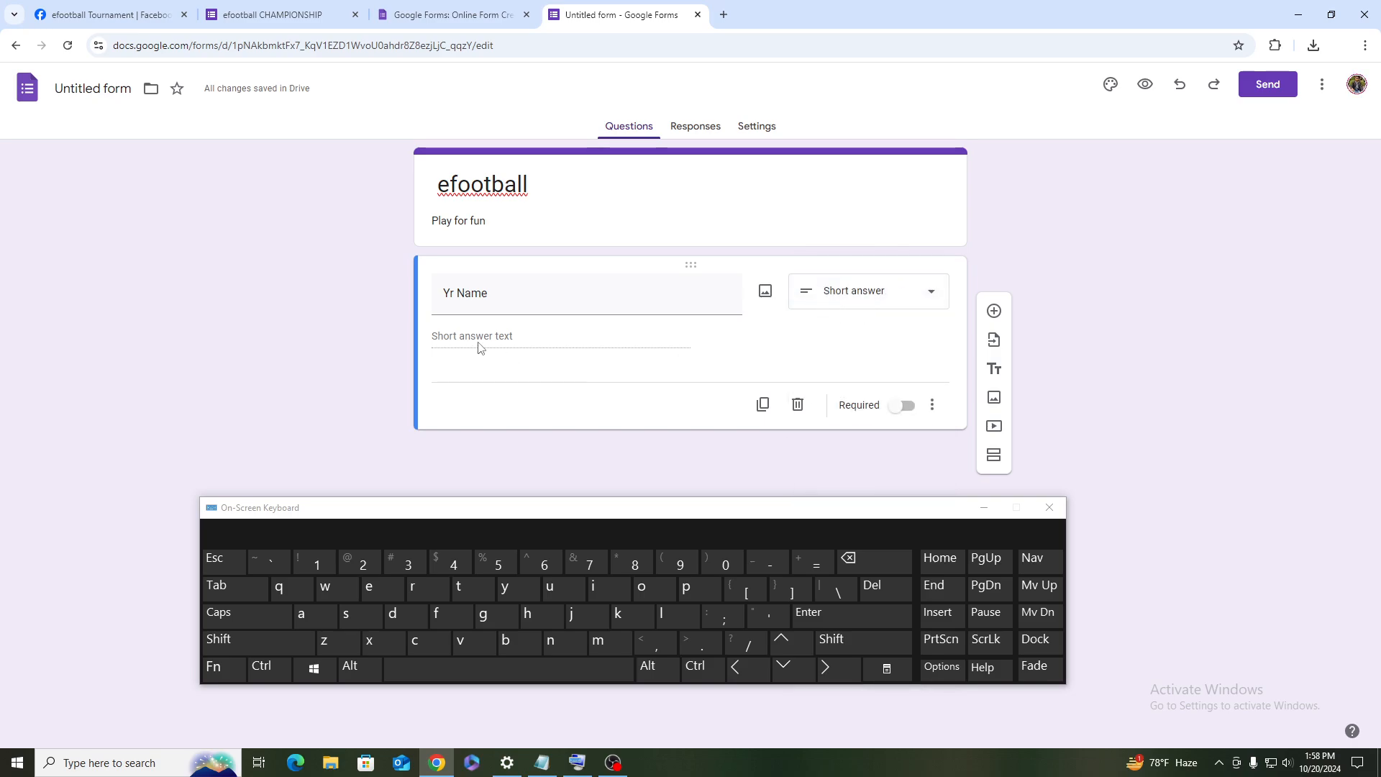
pyautogui.click(904, 406)
# Step: Add a second question below "Yr Name" and title it "user id"
pyautogui.click(994, 310)
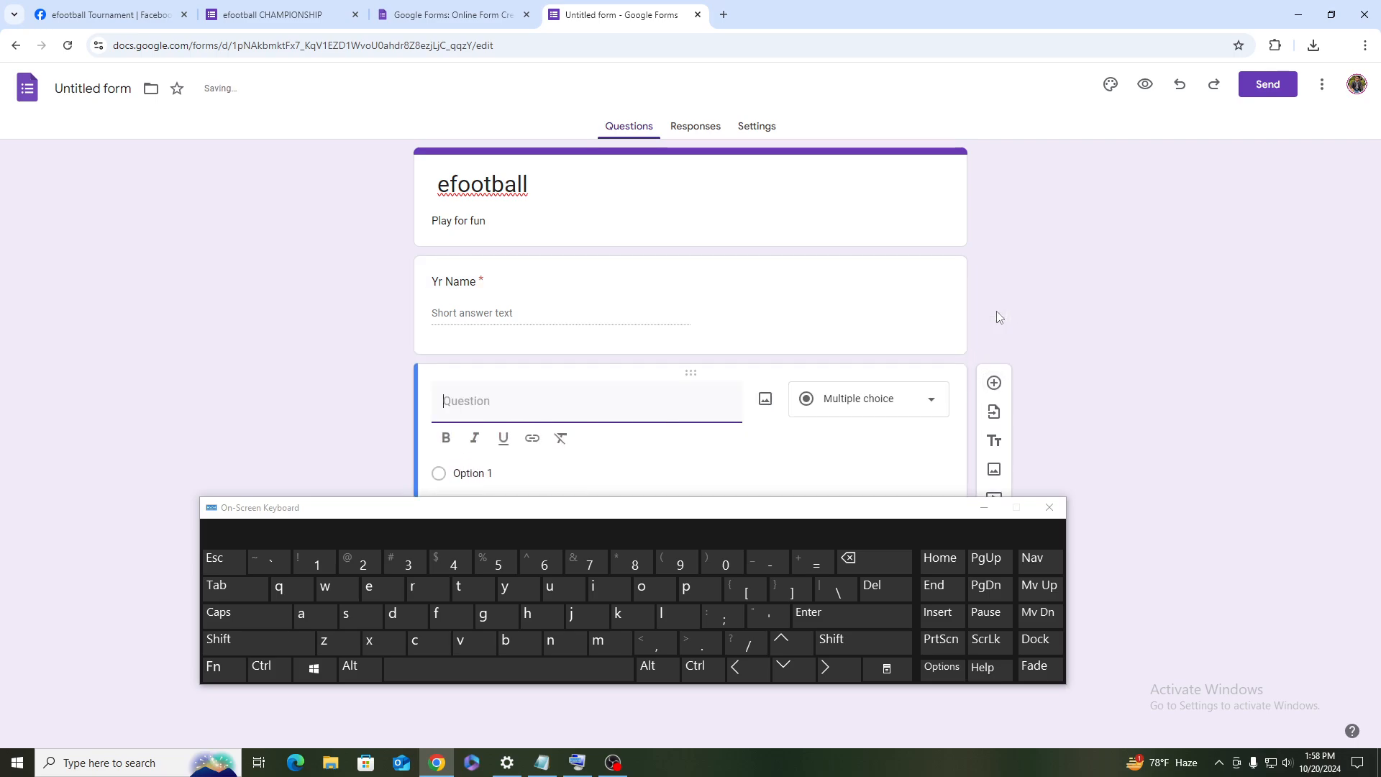
pyautogui.moveTo(823, 514); pyautogui.dragTo(804, 601)
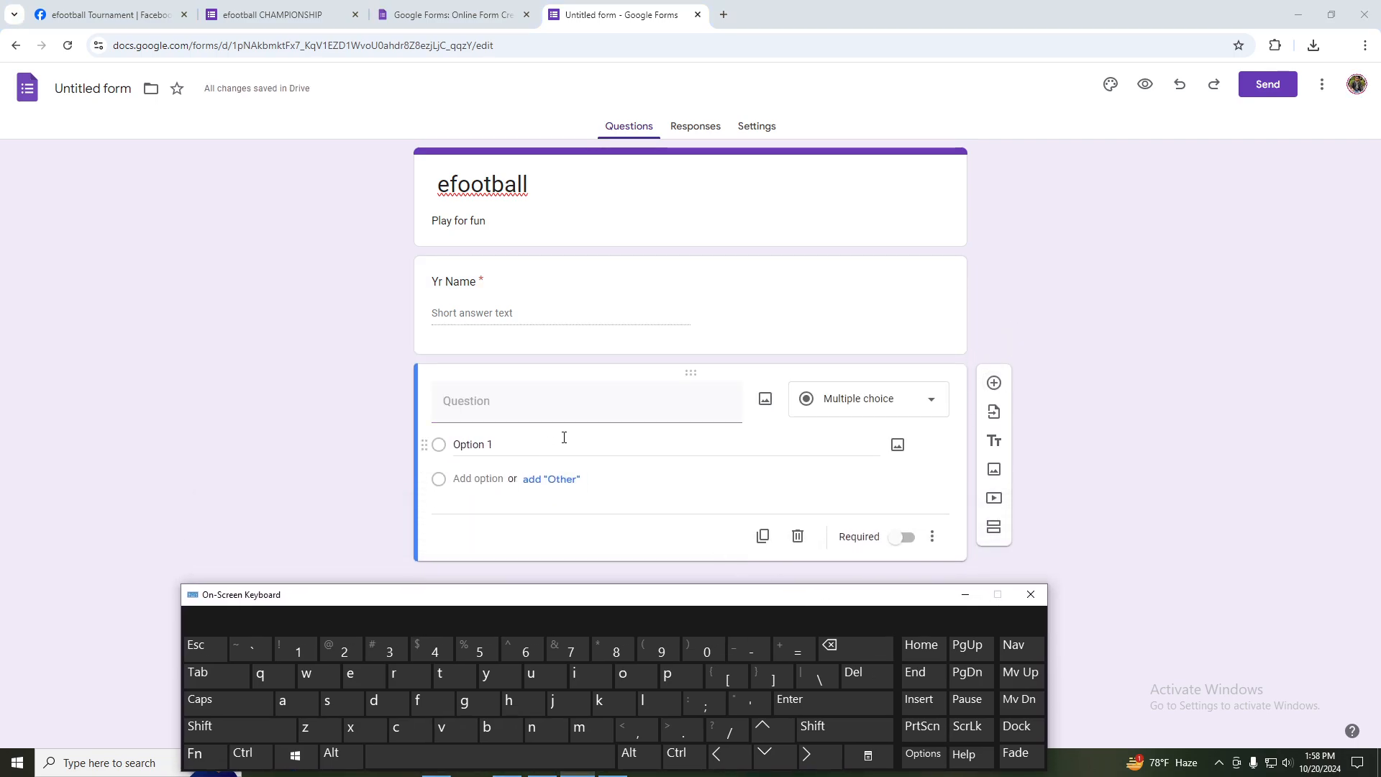
pyautogui.click(495, 429)
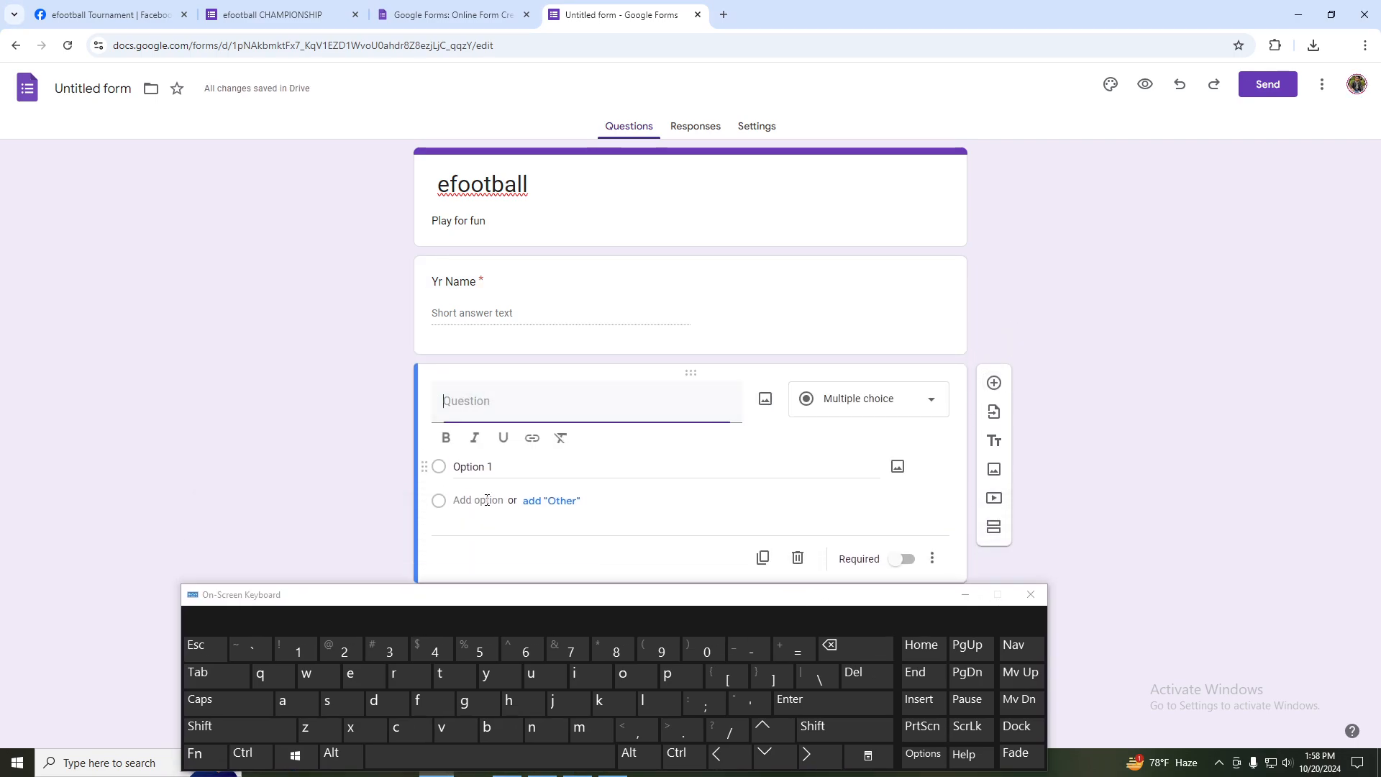
pyautogui.moveTo(490, 613); pyautogui.dragTo(500, 574)
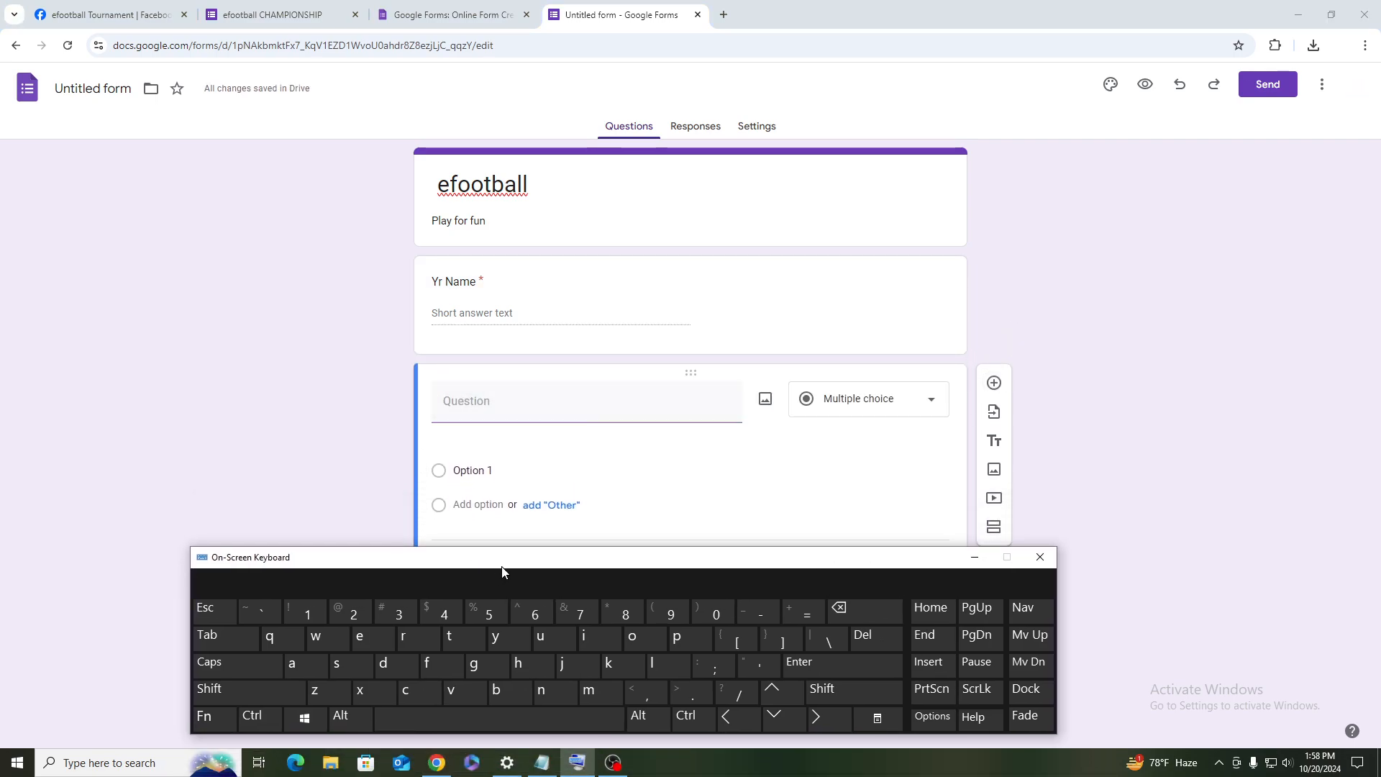
pyautogui.click(541, 633)
pyautogui.click(336, 661)
pyautogui.click(359, 634)
pyautogui.click(418, 635)
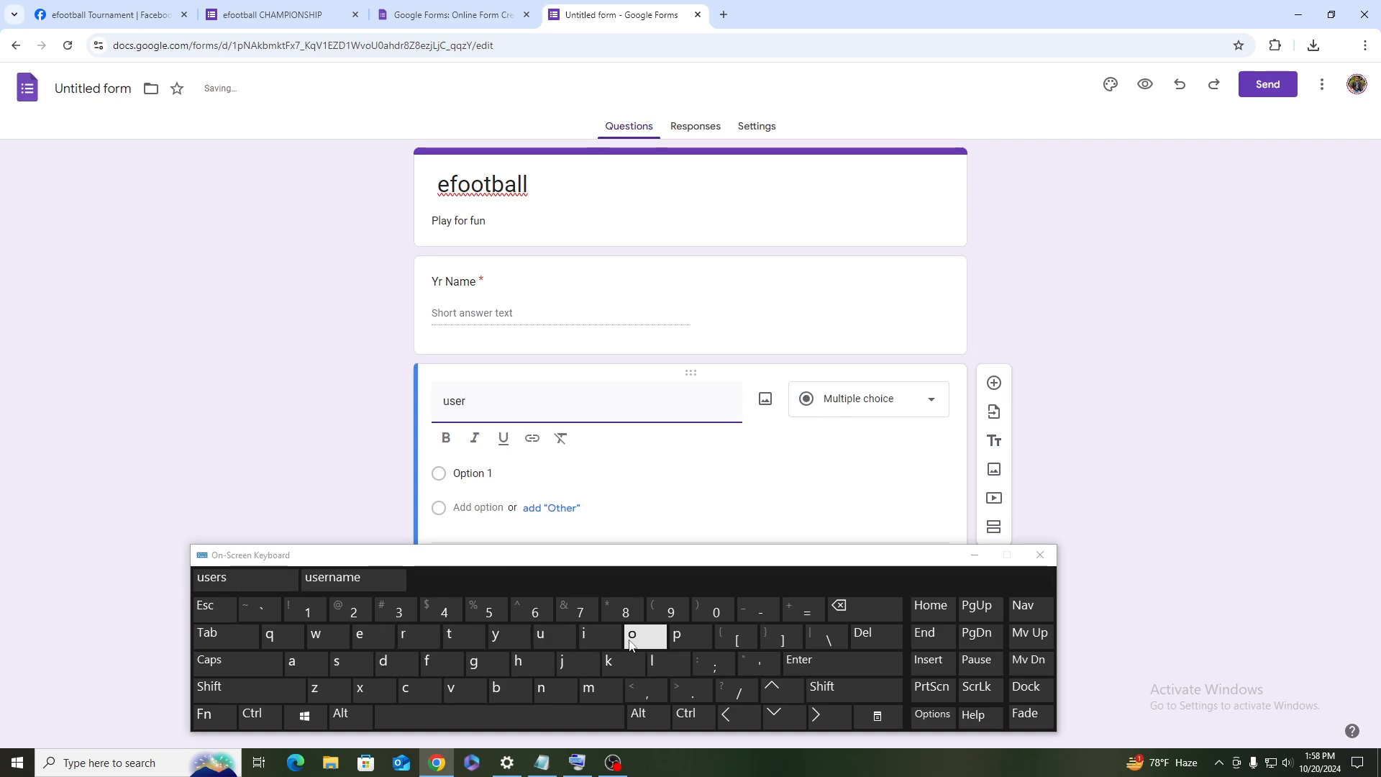
pyautogui.click(584, 633)
pyautogui.click(383, 661)
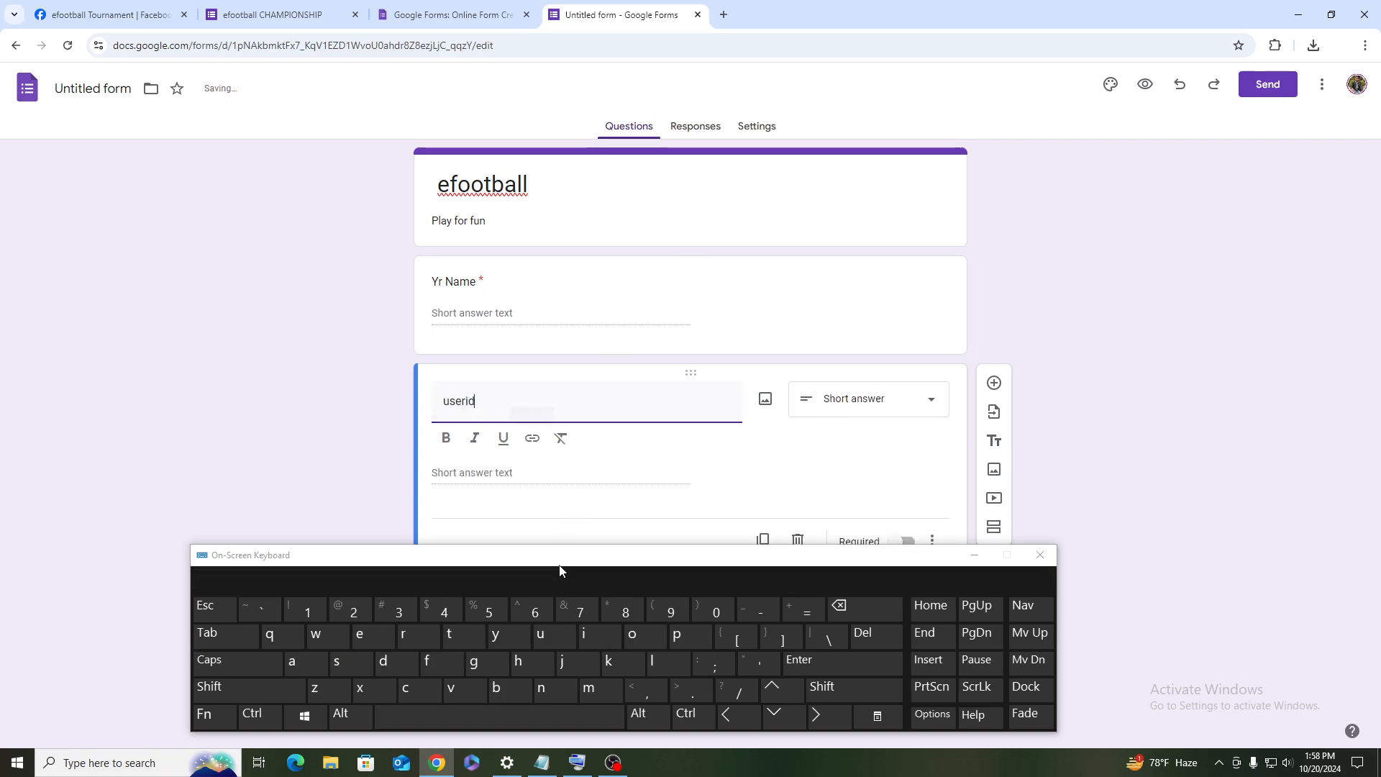
pyautogui.click(500, 716)
pyautogui.moveTo(521, 560); pyautogui.dragTo(526, 597)
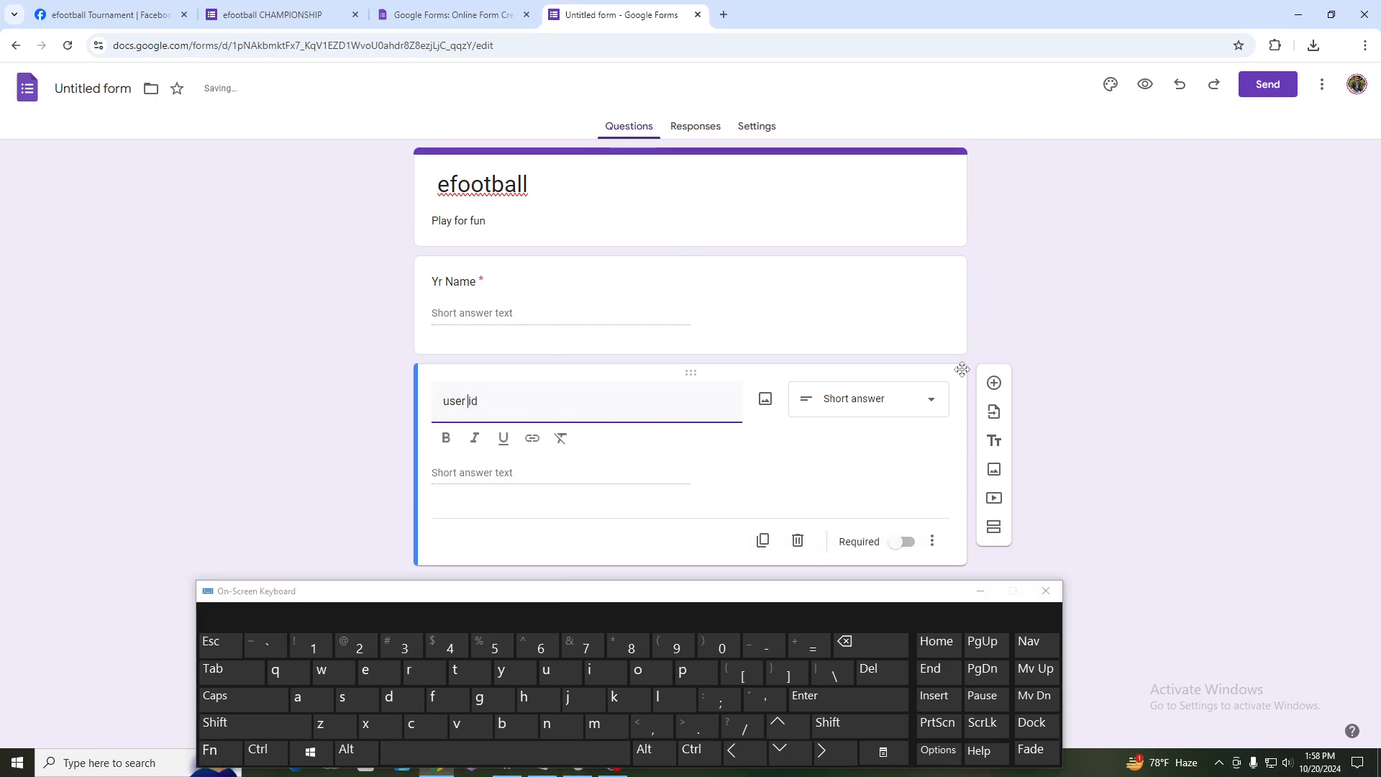
# Step: Add a third question below "user id" and title it "content number"
pyautogui.click(994, 383)
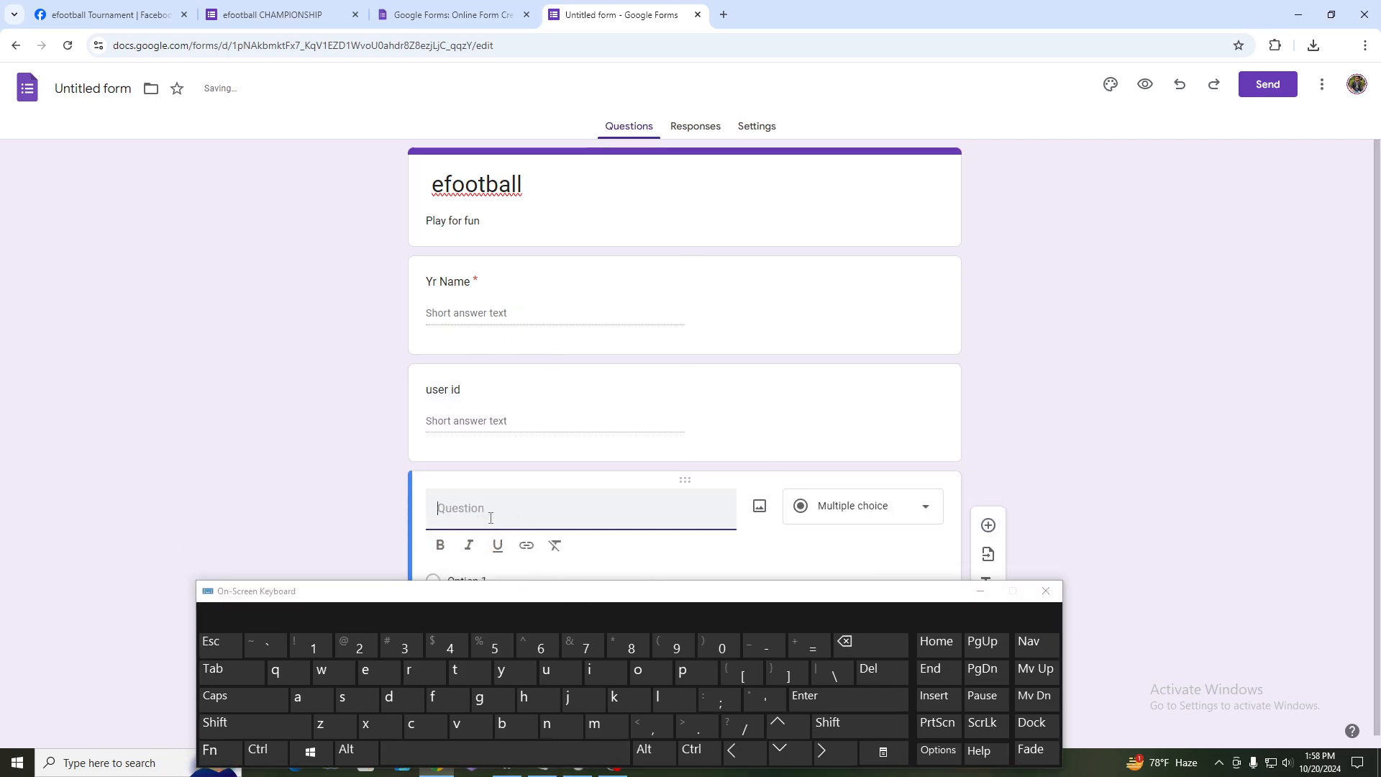
pyautogui.moveTo(538, 598); pyautogui.dragTo(541, 553)
pyautogui.click(425, 680)
pyautogui.click(662, 635)
pyautogui.click(565, 680)
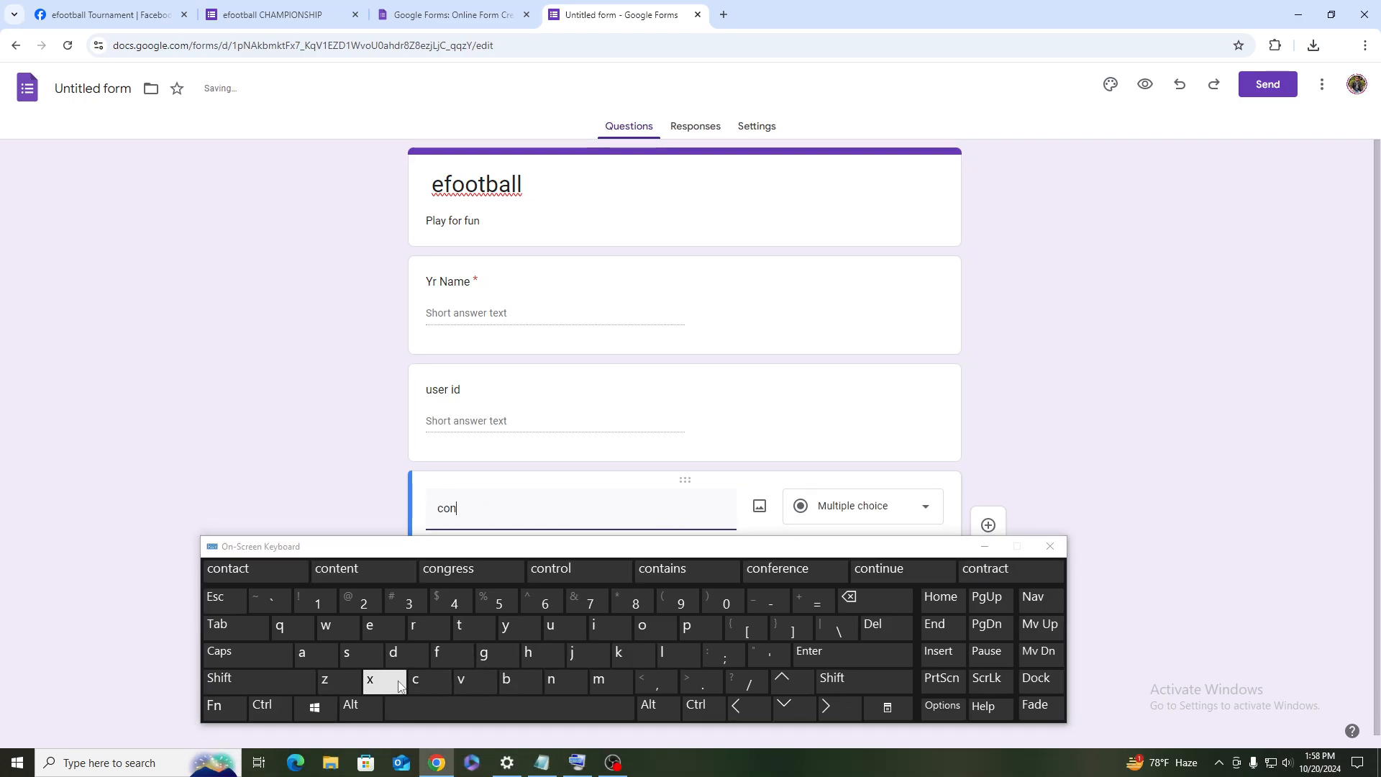
pyautogui.click(345, 572)
pyautogui.click(569, 682)
pyautogui.click(564, 633)
pyautogui.click(600, 682)
pyautogui.click(513, 682)
pyautogui.click(382, 627)
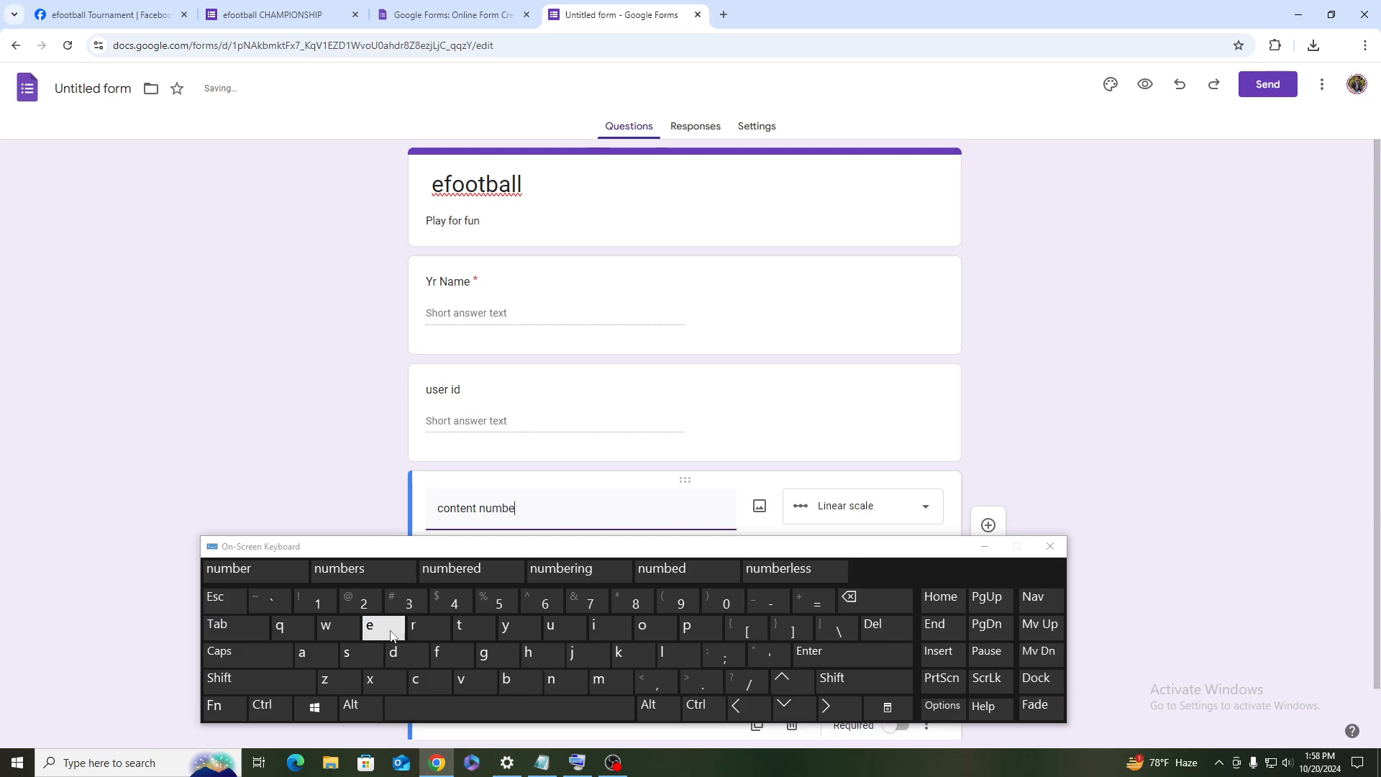
pyautogui.click(437, 630)
pyautogui.moveTo(670, 557); pyautogui.dragTo(676, 712)
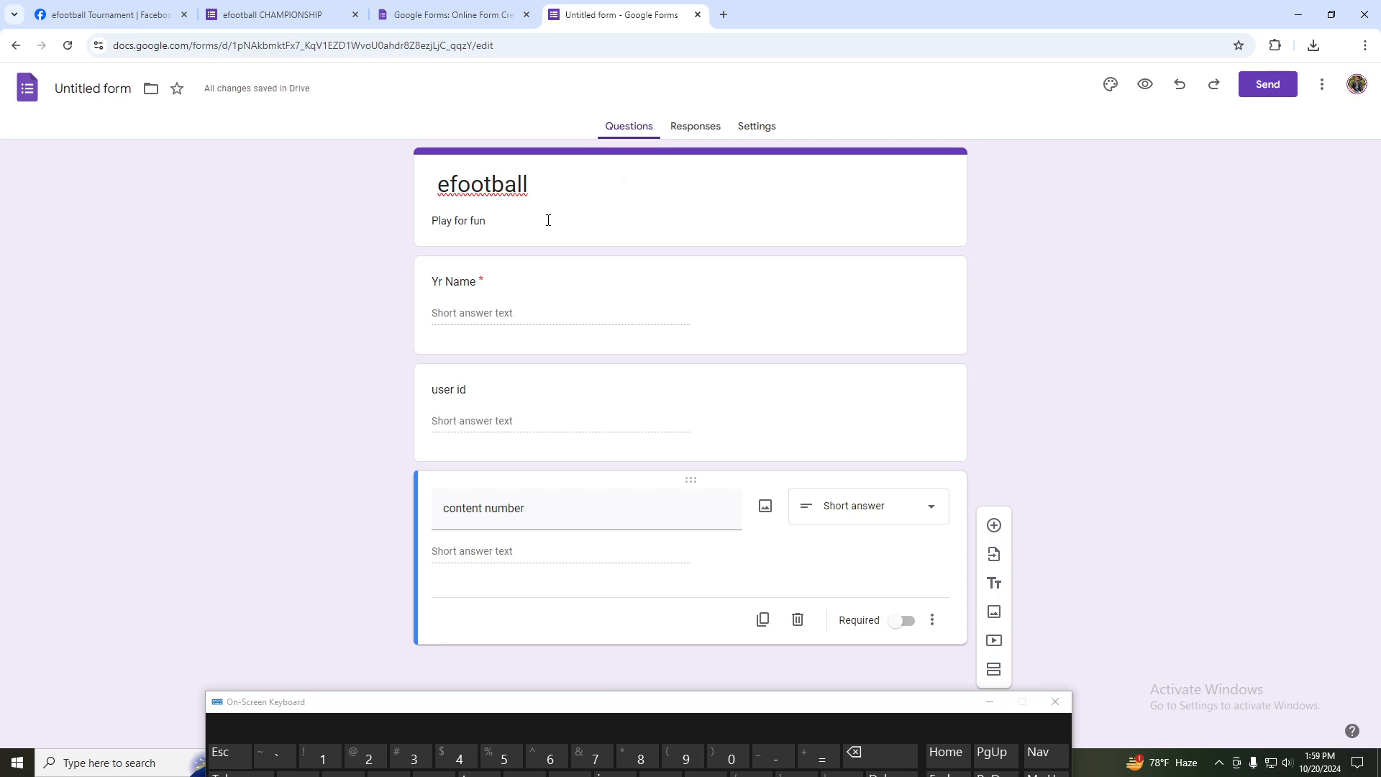
# Step: Open the form's theme settings, try several theme colors and choose red
pyautogui.click(1109, 89)
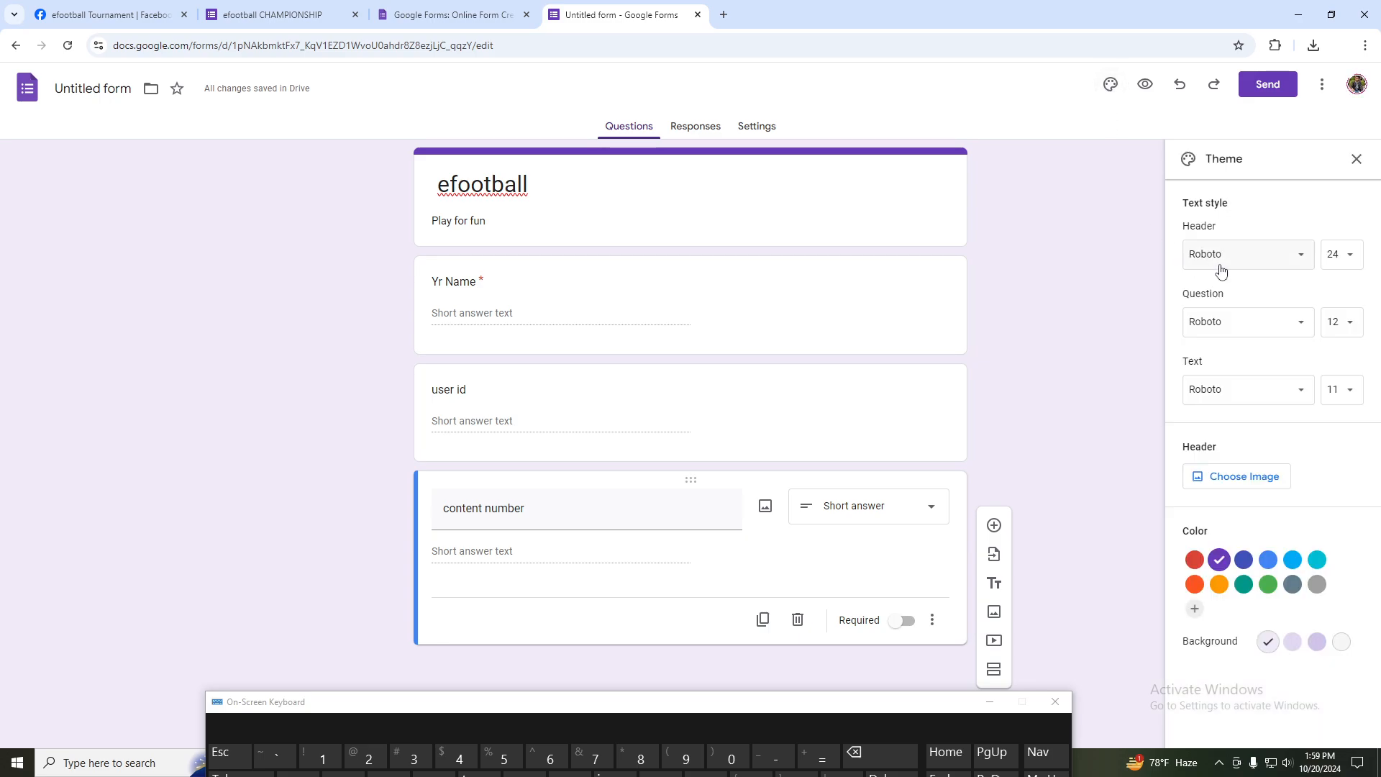
pyautogui.click(1194, 560)
pyautogui.click(1293, 564)
pyautogui.click(1244, 560)
pyautogui.click(1220, 584)
pyautogui.click(1194, 560)
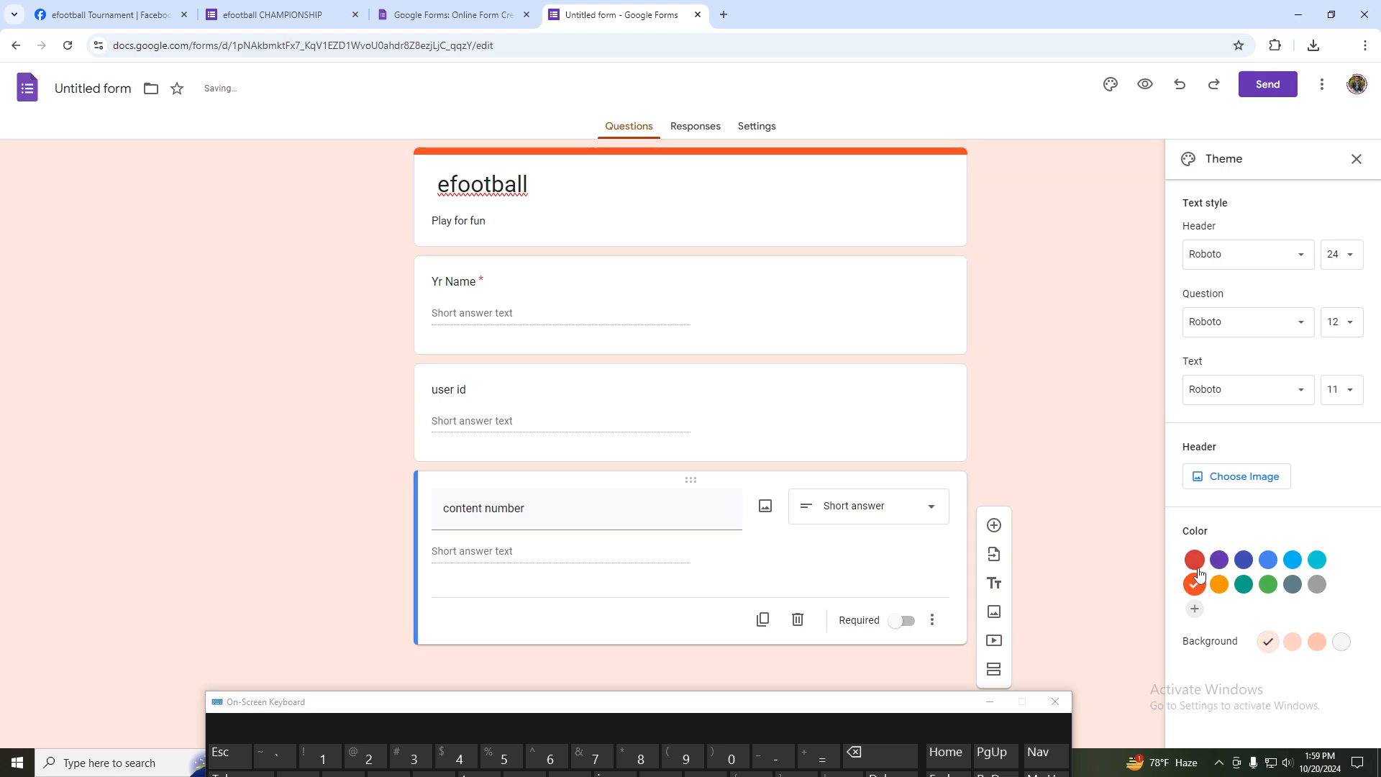
# Step: Upload the "efootball Tournament" PNG from Downloads as the form's header image and adjust its crop area
pyautogui.click(1241, 479)
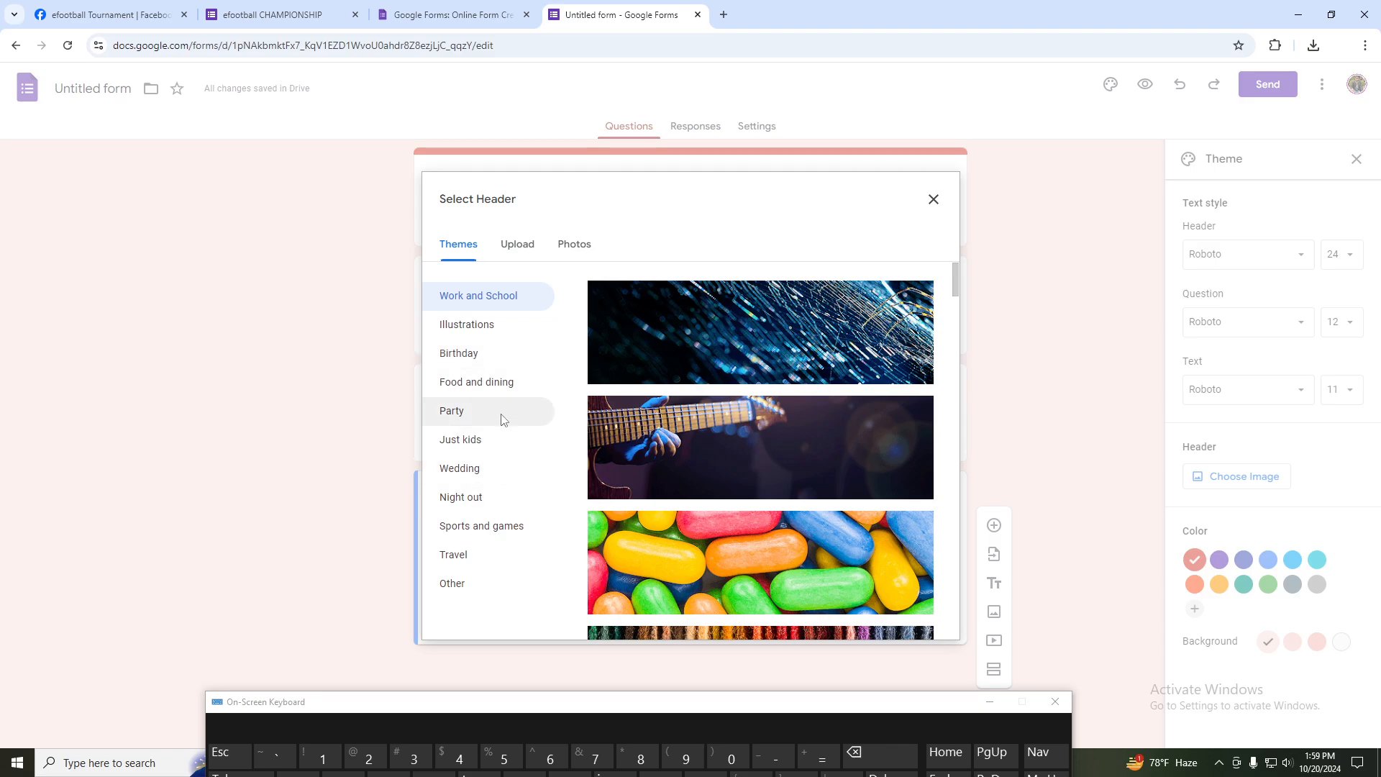
pyautogui.click(463, 438)
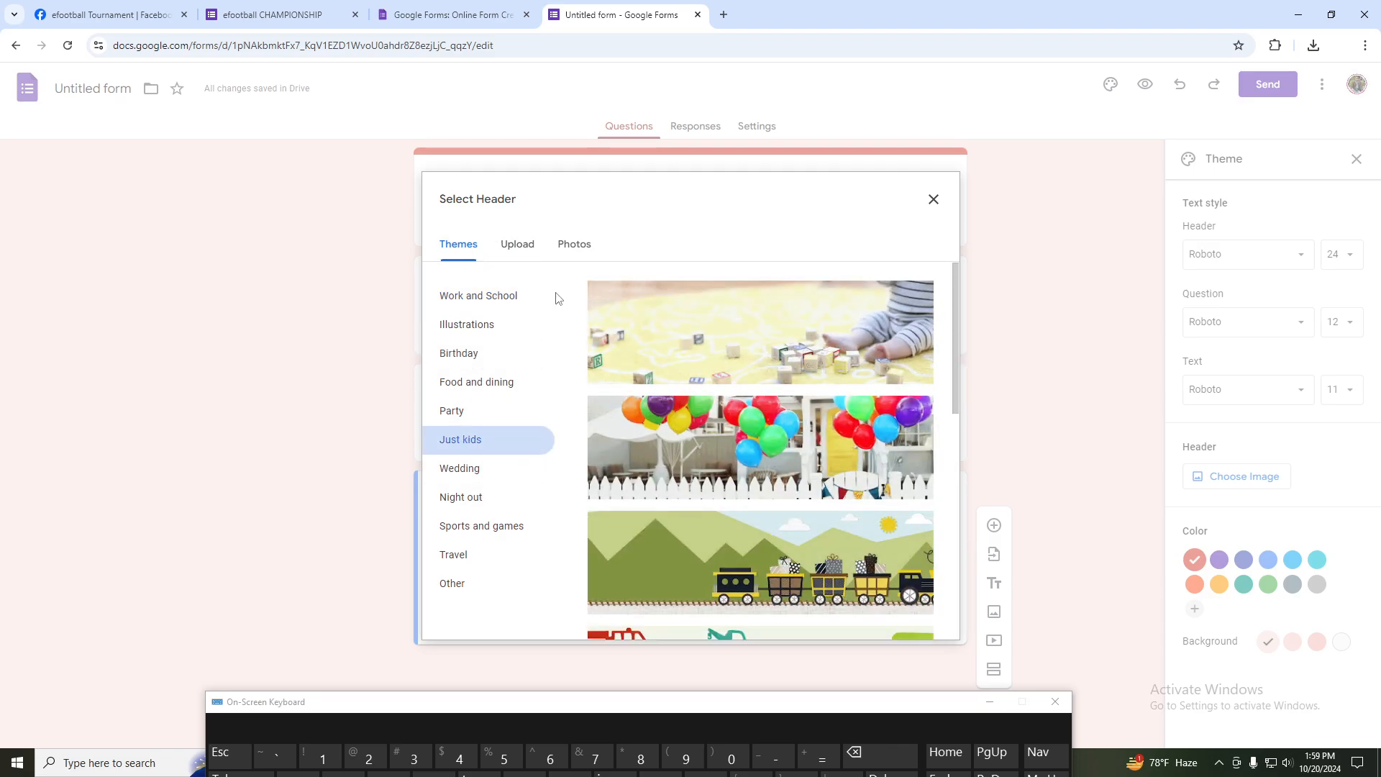
pyautogui.click(519, 253)
pyautogui.click(685, 501)
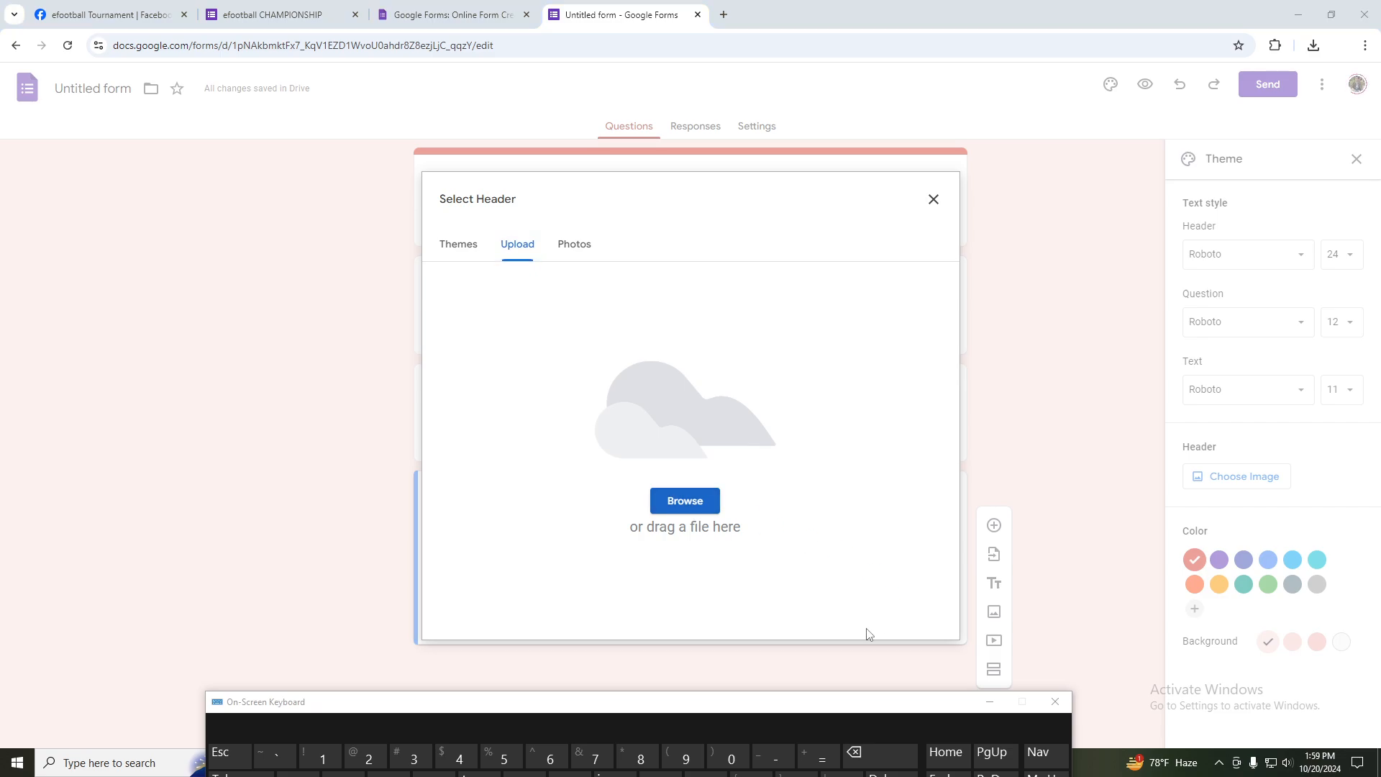
pyautogui.click(161, 122)
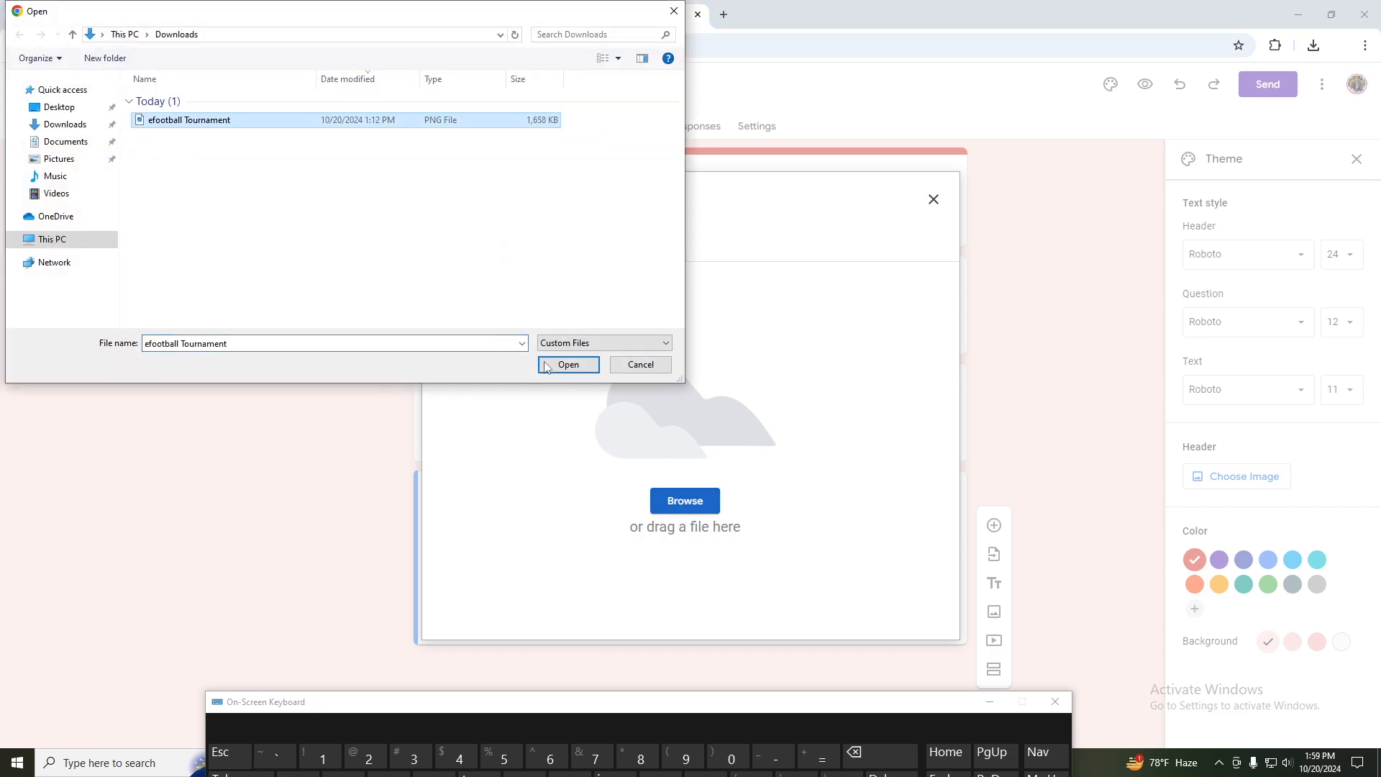
pyautogui.click(567, 365)
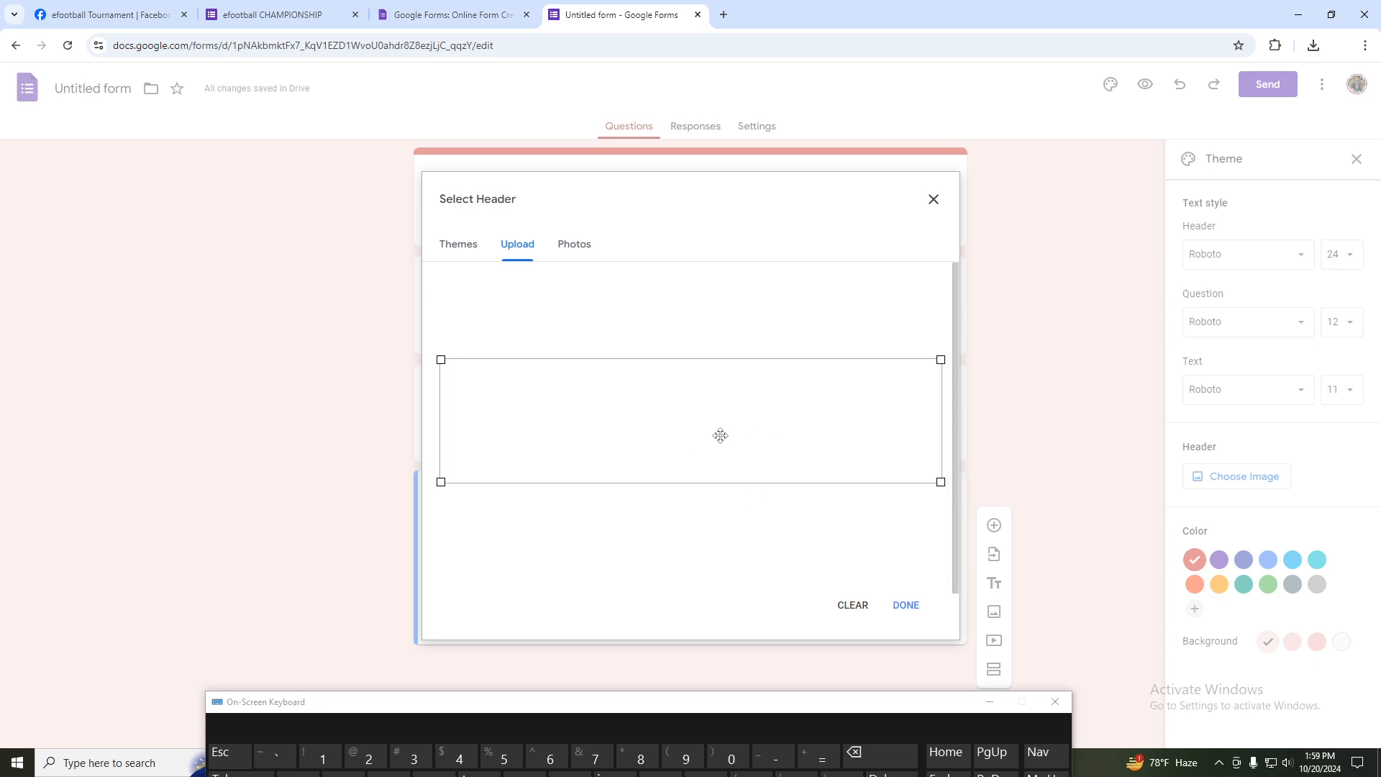
pyautogui.moveTo(792, 429); pyautogui.dragTo(782, 394)
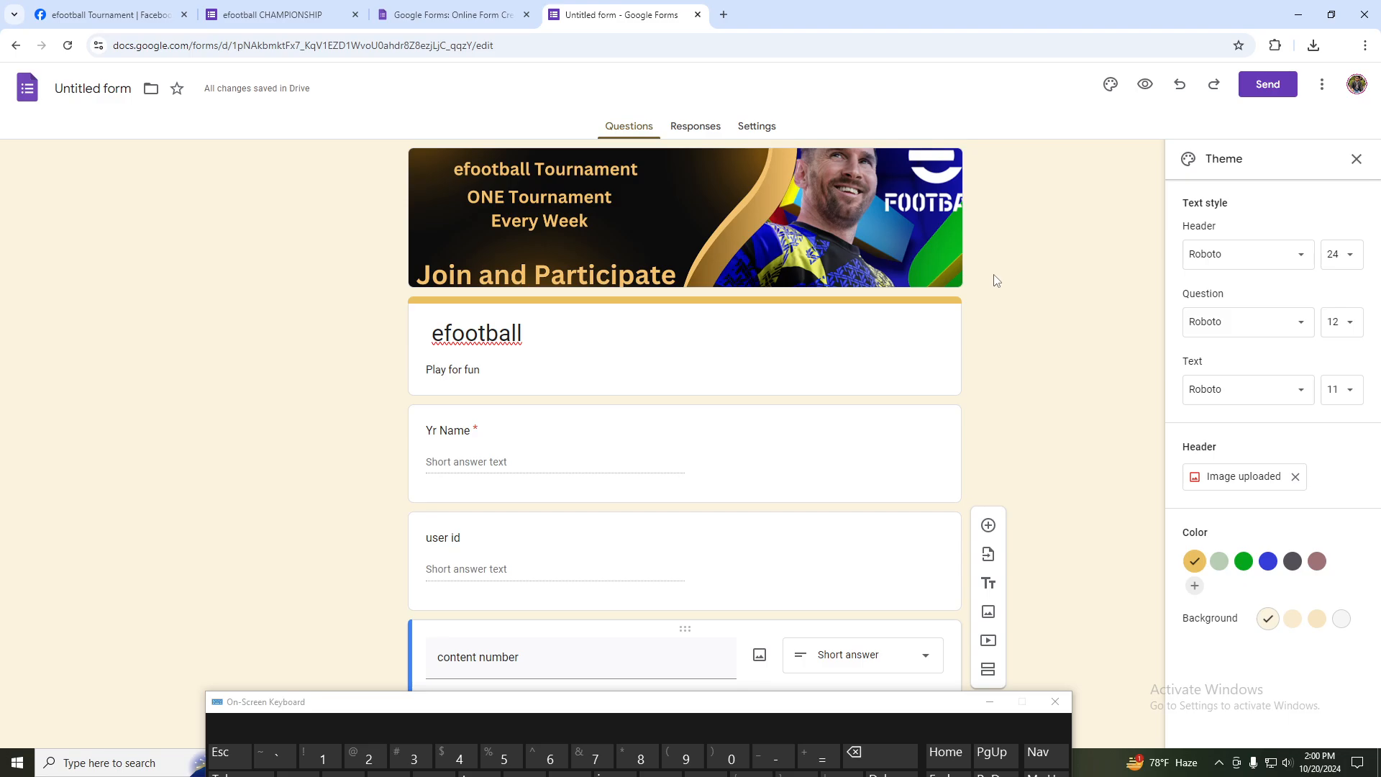
# Step: Copy the form's shortened share link and close the send dialog
pyautogui.click(1264, 89)
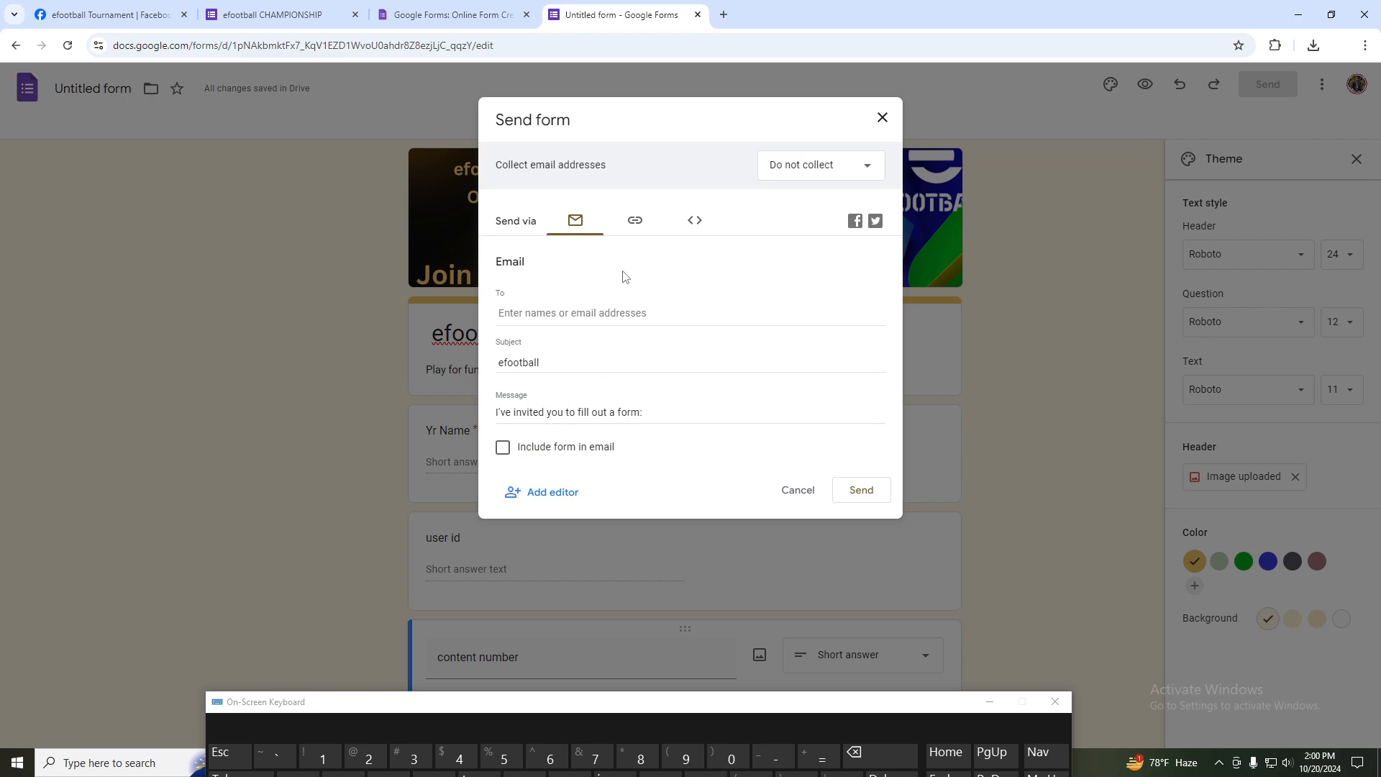
pyautogui.click(634, 223)
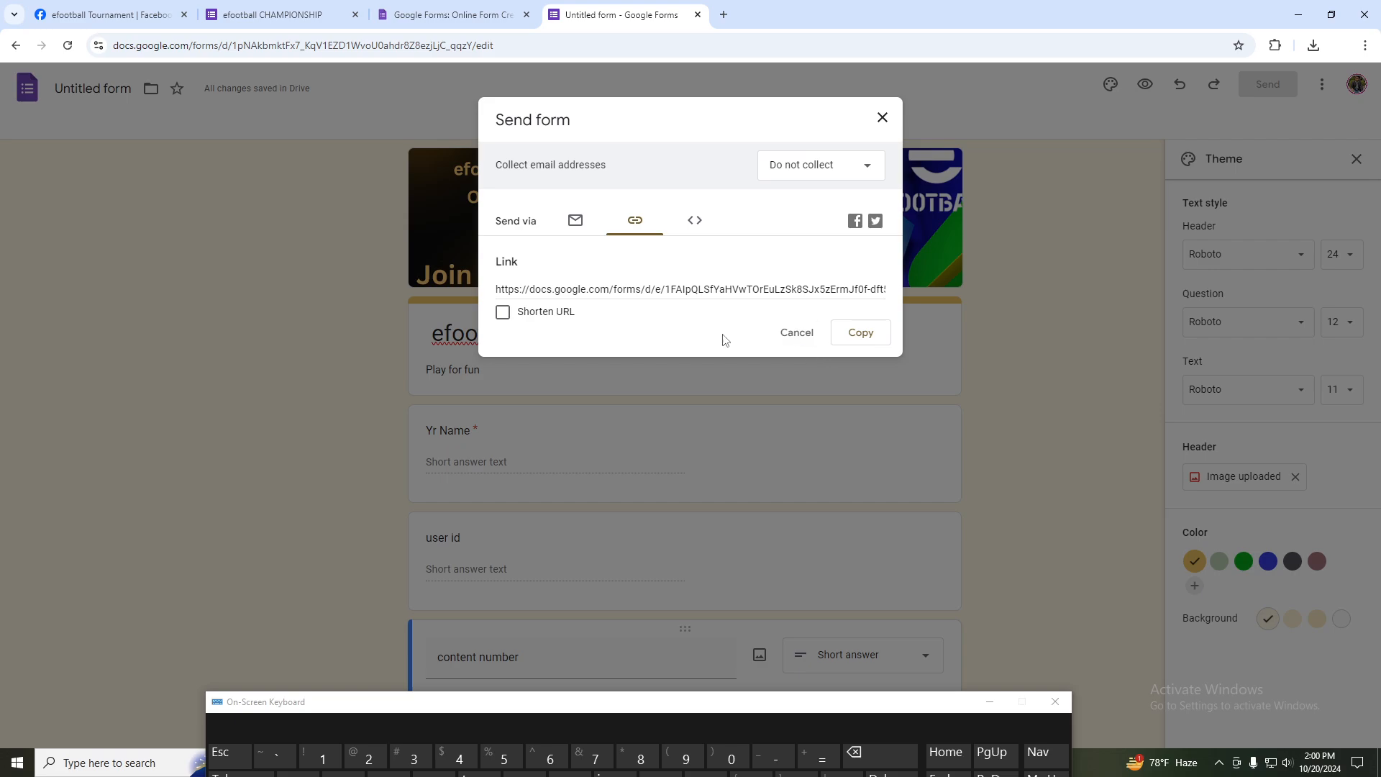
pyautogui.click(502, 315)
pyautogui.click(838, 339)
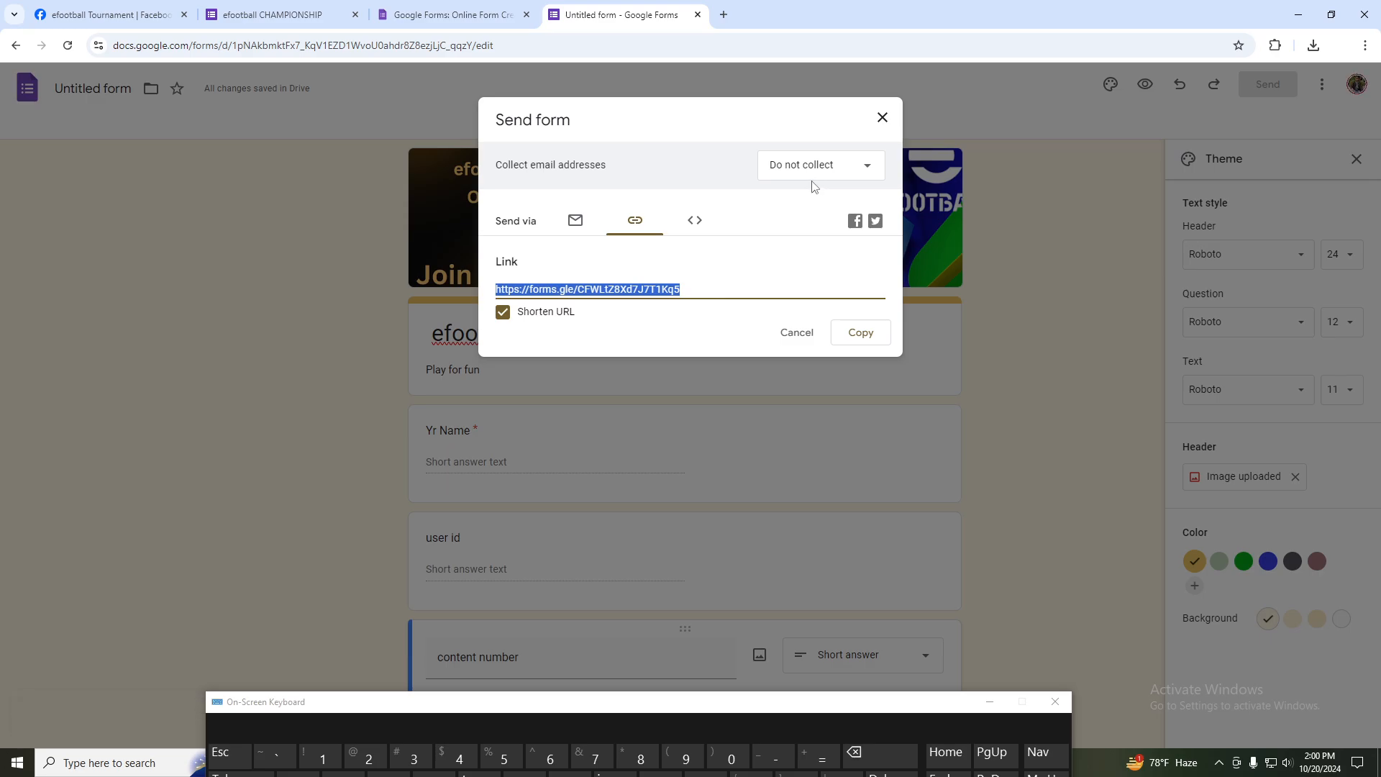
pyautogui.click(809, 329)
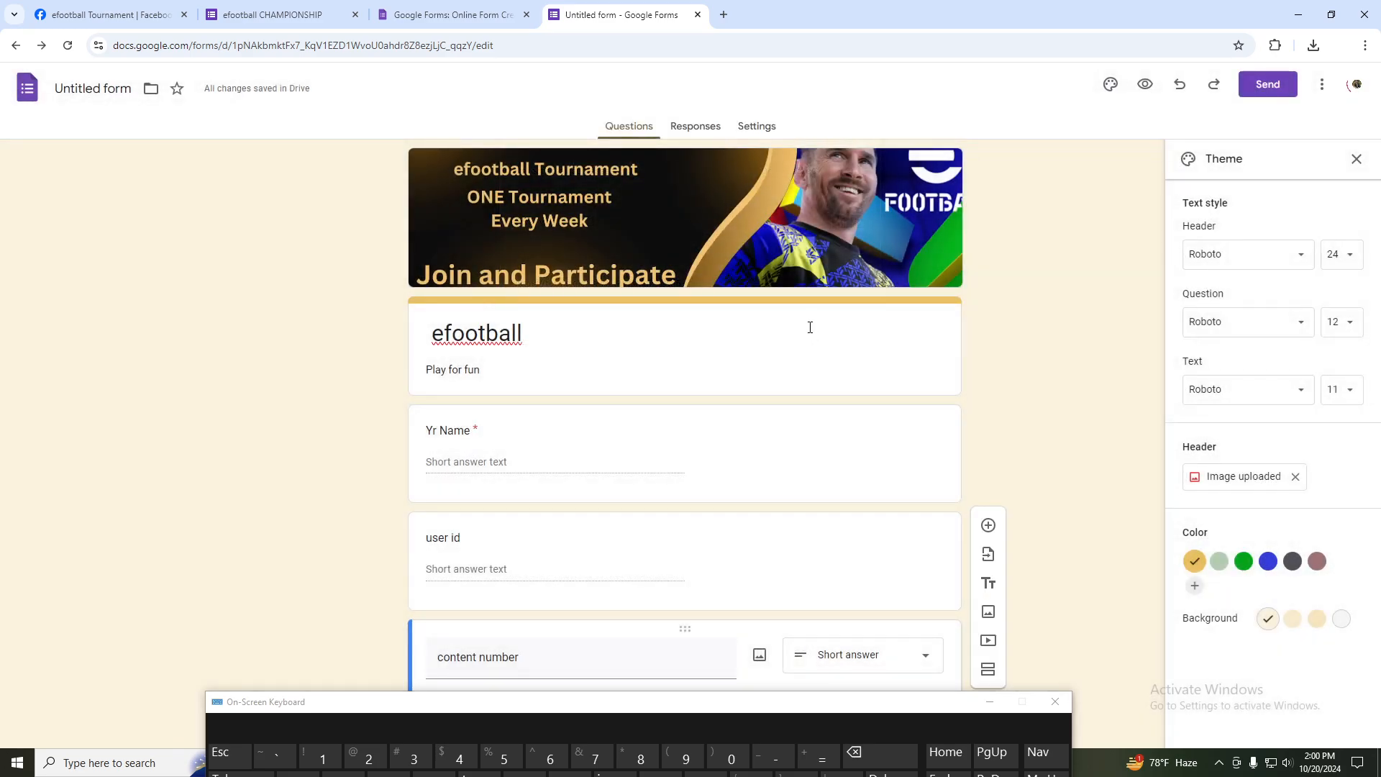
# Step: View the published efootball CHAMPIONSHIP form that is open in another browser tab
pyautogui.click(458, 9)
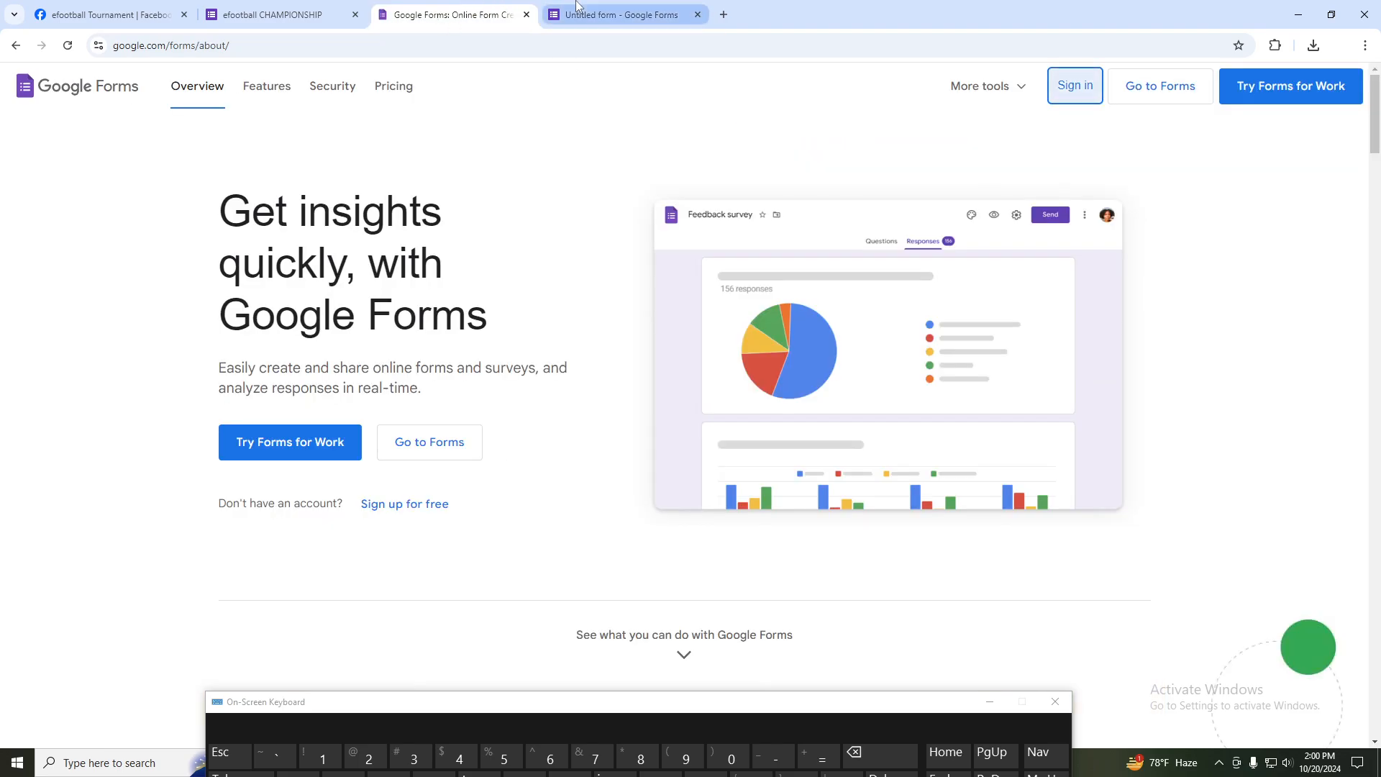
pyautogui.click(619, 15)
pyautogui.click(281, 15)
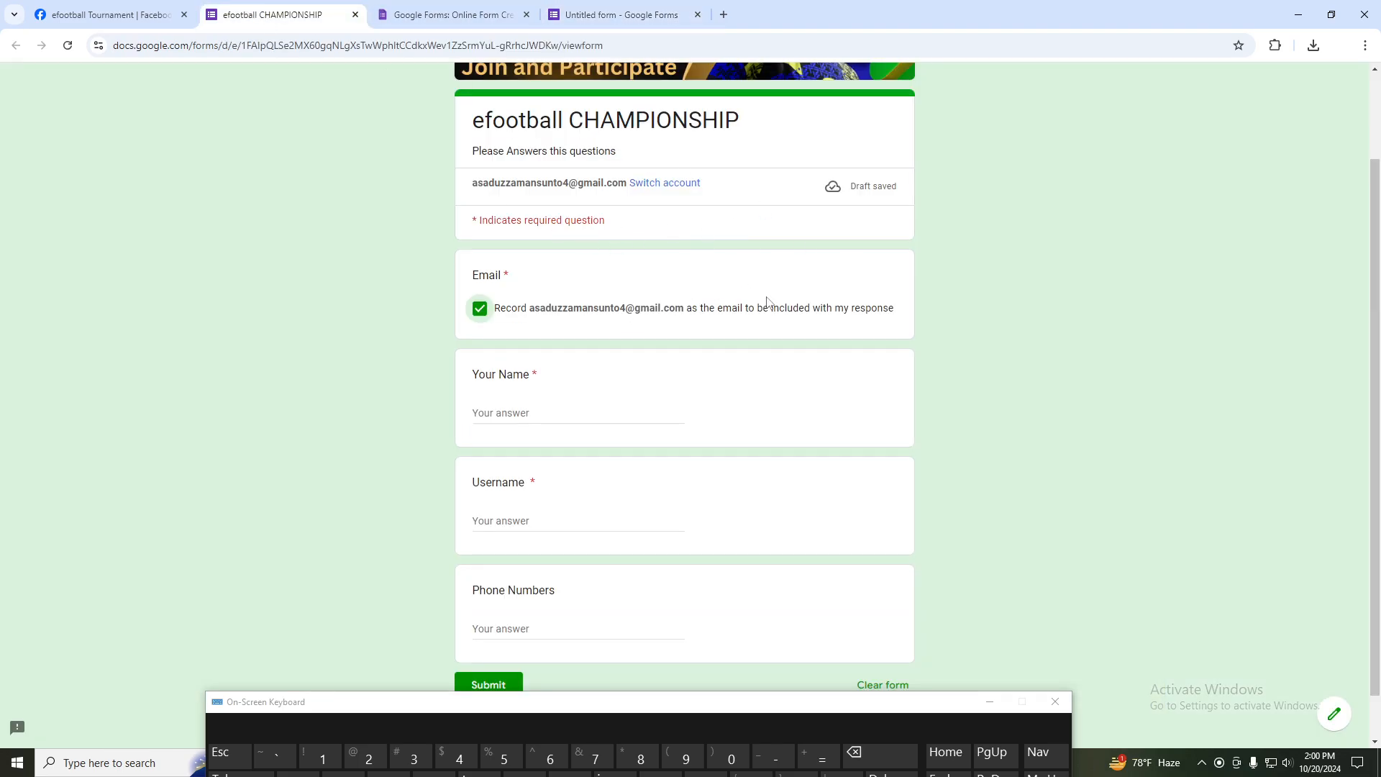
# Step: Reopen the new efootball form from the recent forms and check its responses
pyautogui.click(598, 16)
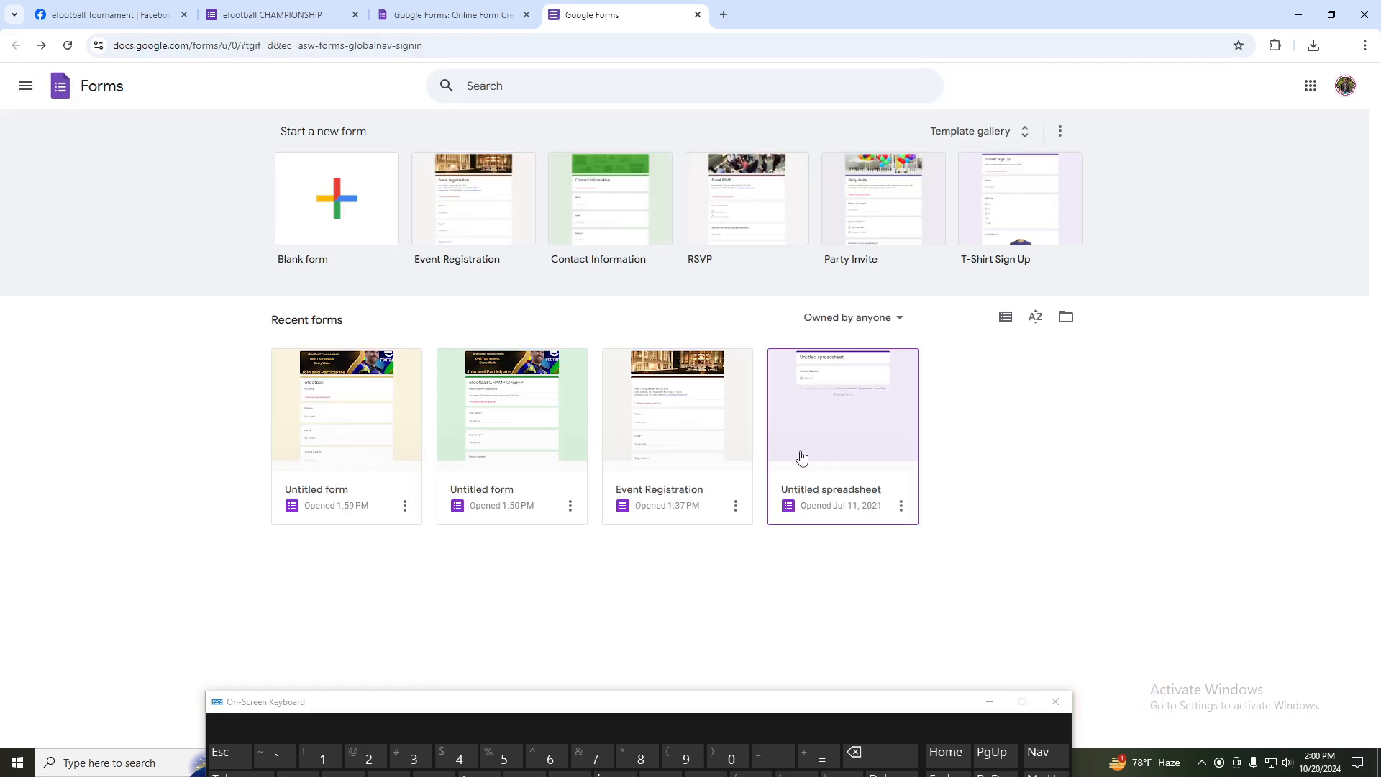
pyautogui.click(335, 471)
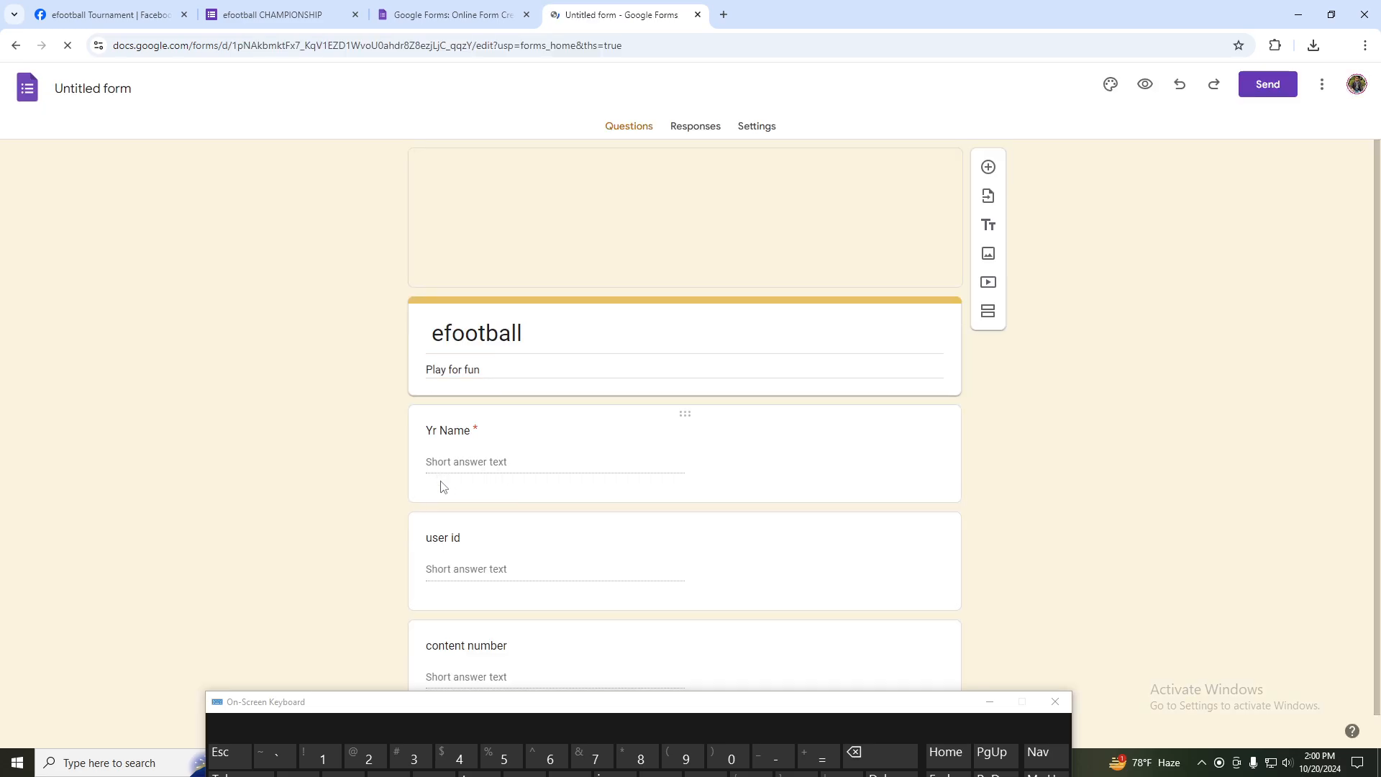
pyautogui.click(703, 136)
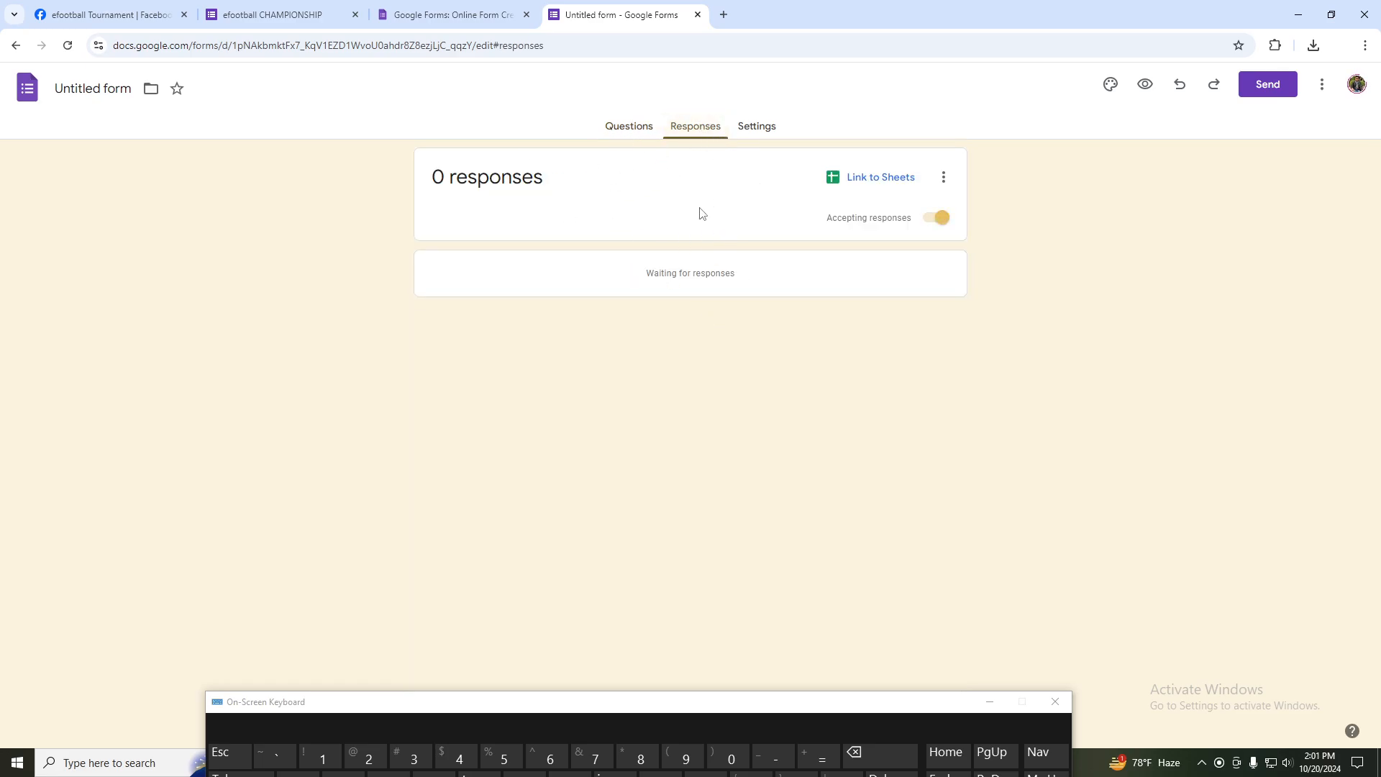
pyautogui.click(625, 129)
# Step: Open the efootball CHAMPIONSHIP form from the recent forms, review its response summary, and minimize the browser
pyautogui.click(28, 75)
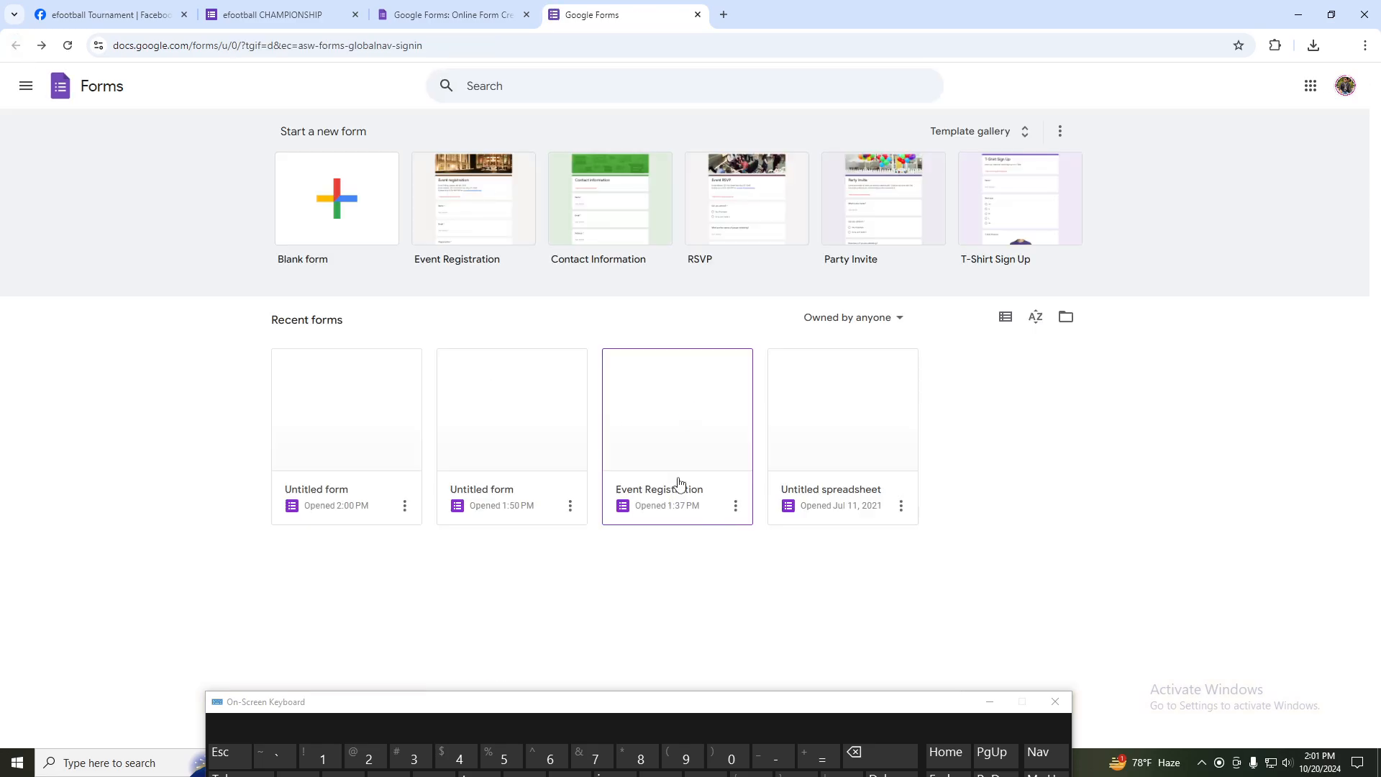
pyautogui.click(548, 503)
pyautogui.click(712, 126)
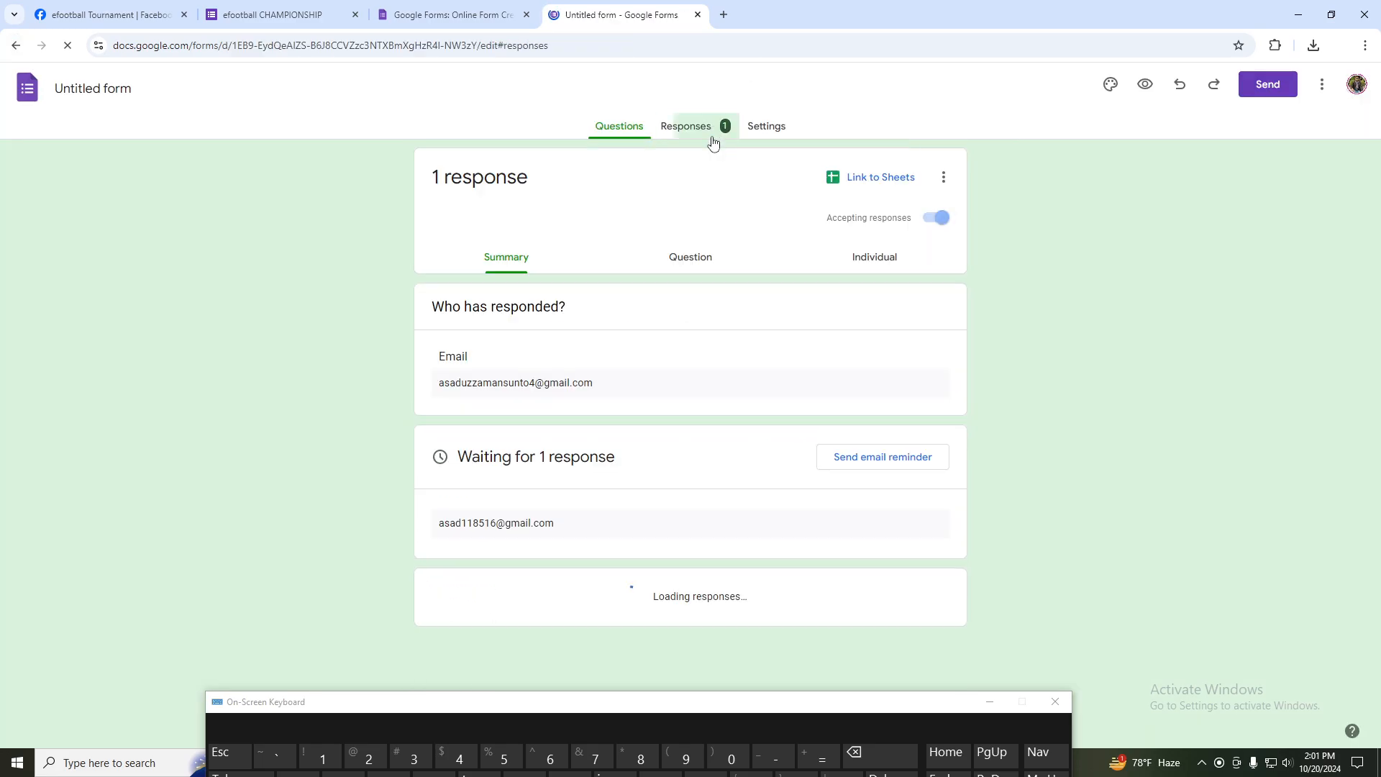
pyautogui.moveTo(1378, 264); pyautogui.dragTo(1330, 232)
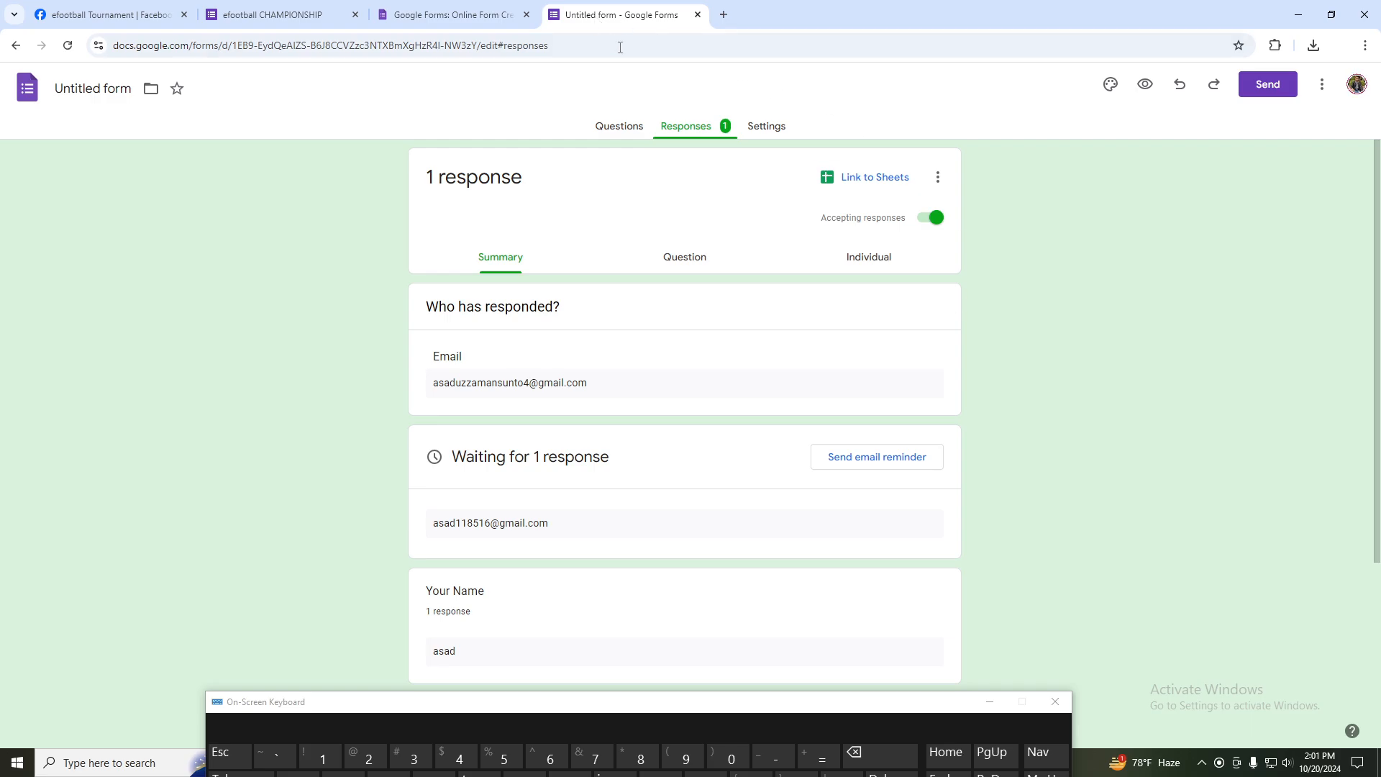
pyautogui.click(1287, 14)
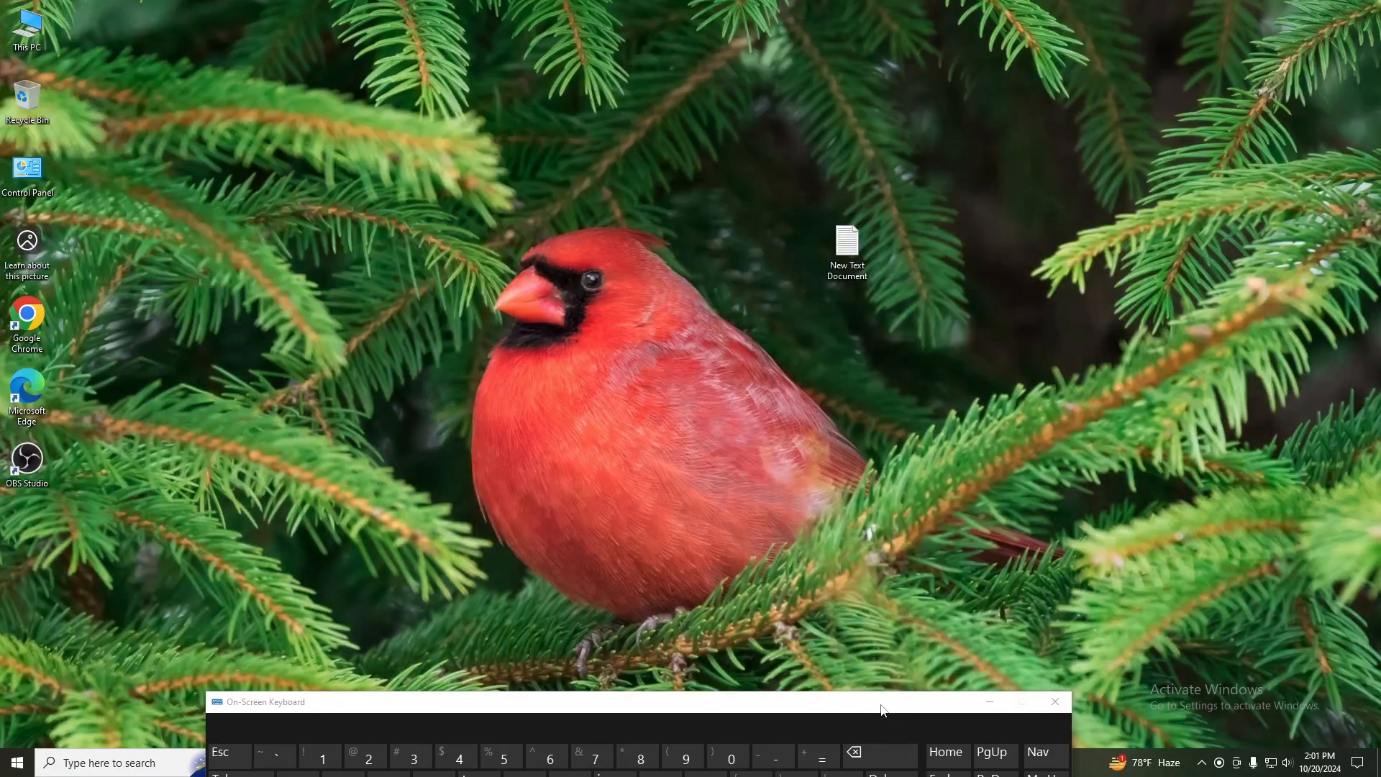